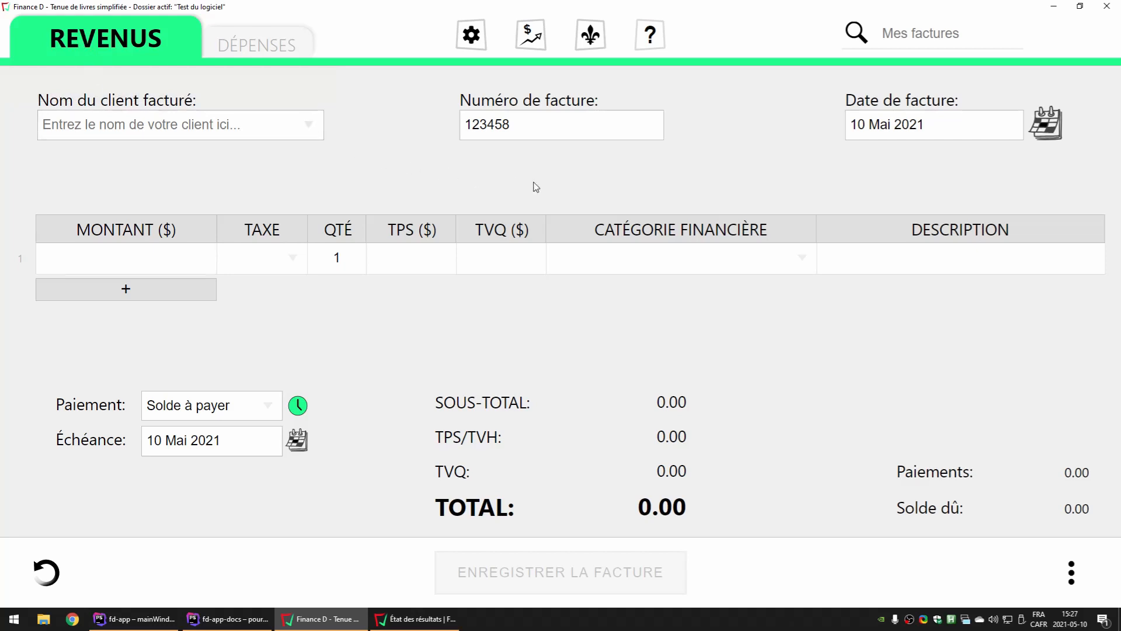
Open the revenue categories for editing, rename the category "Ventes dsafsadf" to "Ventes" and save the list
{"action": "mouse_move", "coordinate": [568, 231]}
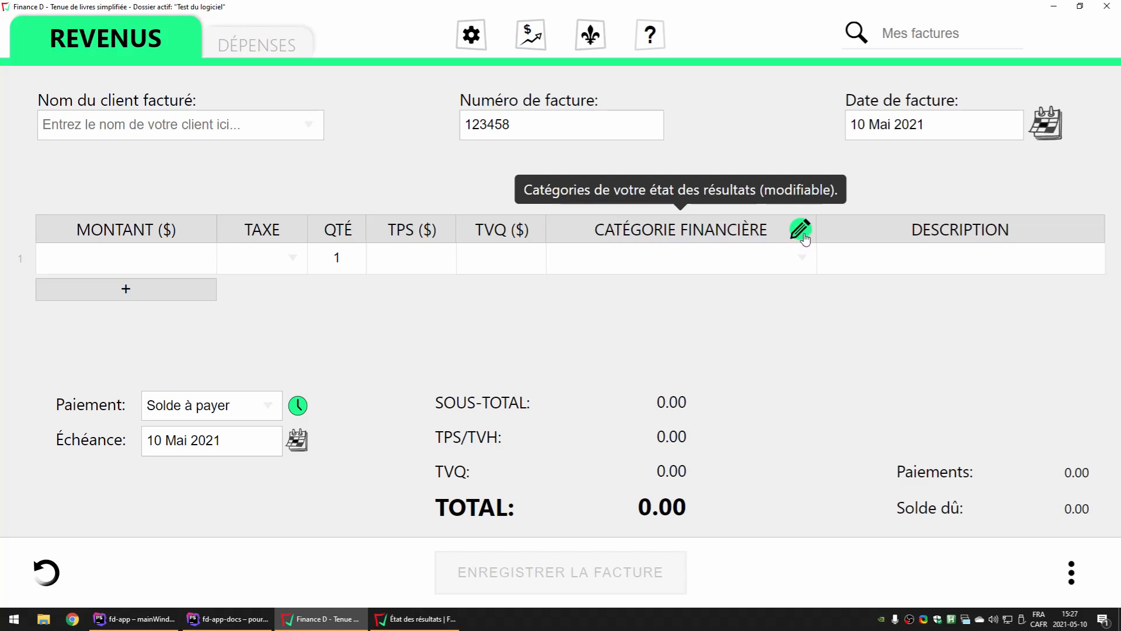
{"action": "left_click", "coordinate": [801, 231]}
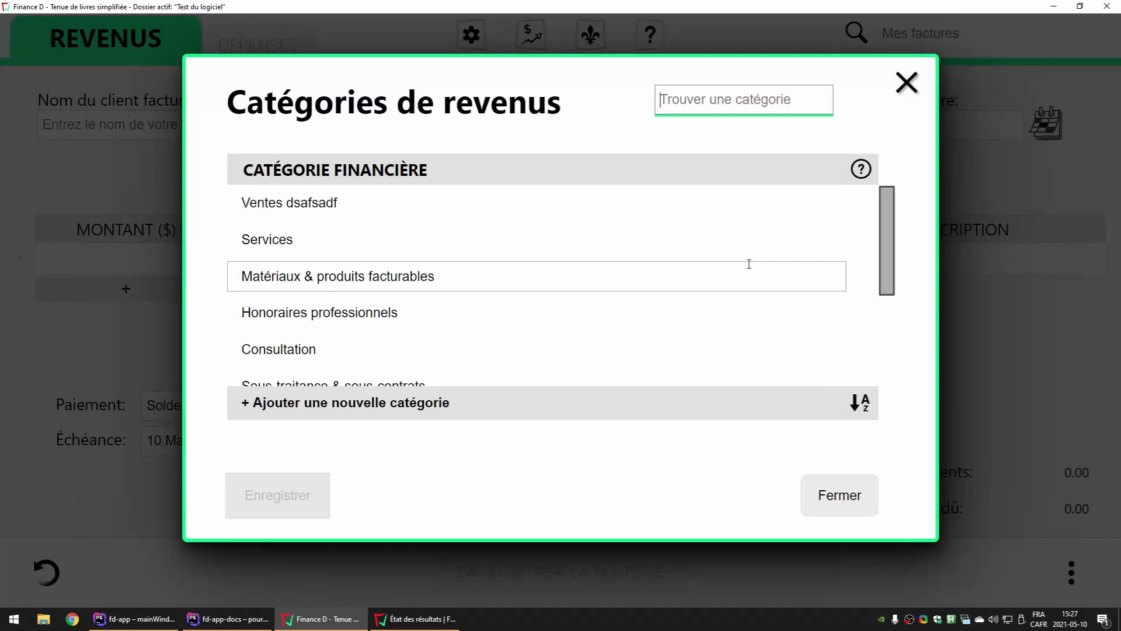
{"action": "left_click", "coordinate": [356, 205]}
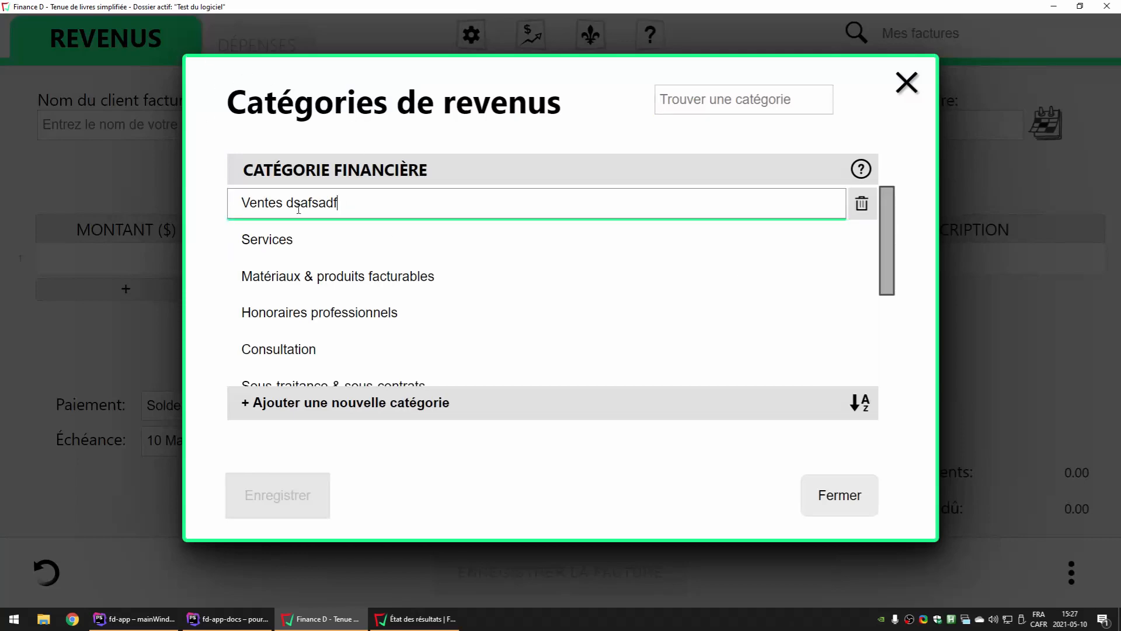
{"action": "left_click", "coordinate": [307, 249]}
{"action": "scroll", "coordinate": [304, 286], "scroll_direction": "down", "scroll_amount": 5}
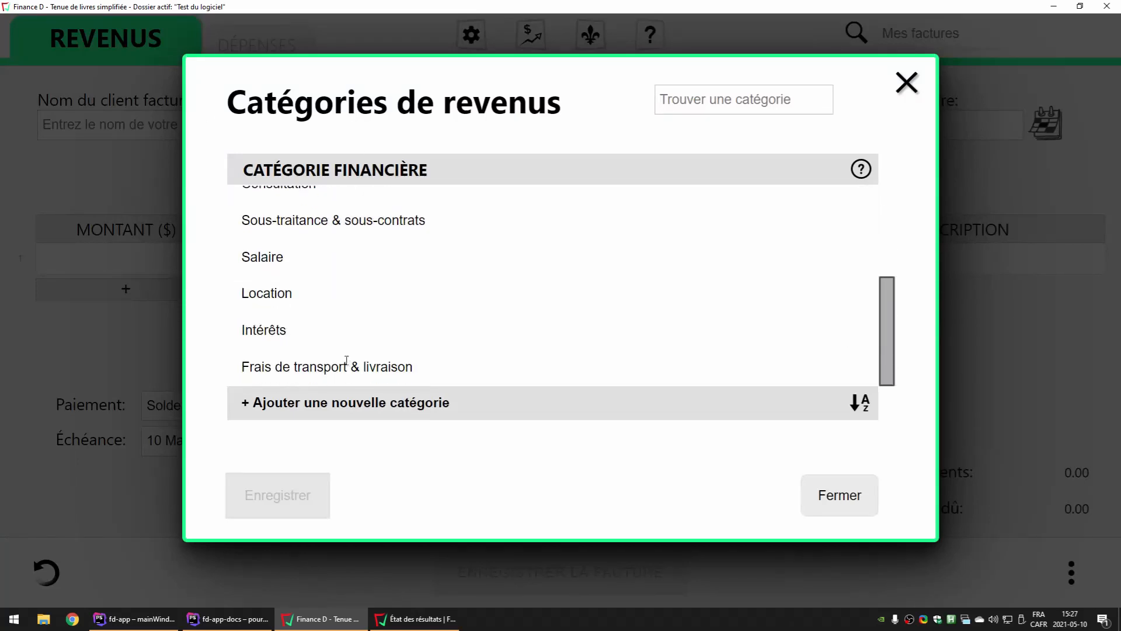
{"action": "left_click", "coordinate": [346, 356]}
{"action": "scroll", "coordinate": [336, 304], "scroll_direction": "up", "scroll_amount": 5}
{"action": "left_click", "coordinate": [333, 202]}
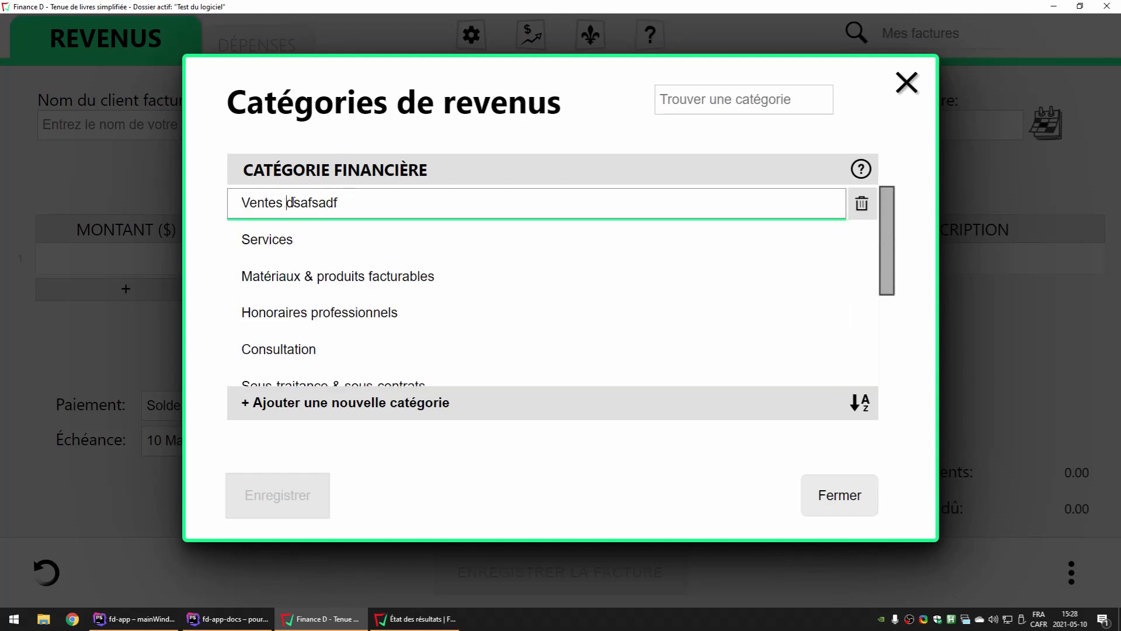
{"action": "left_click_drag", "start_coordinate": [292, 203], "coordinate": [336, 198]}
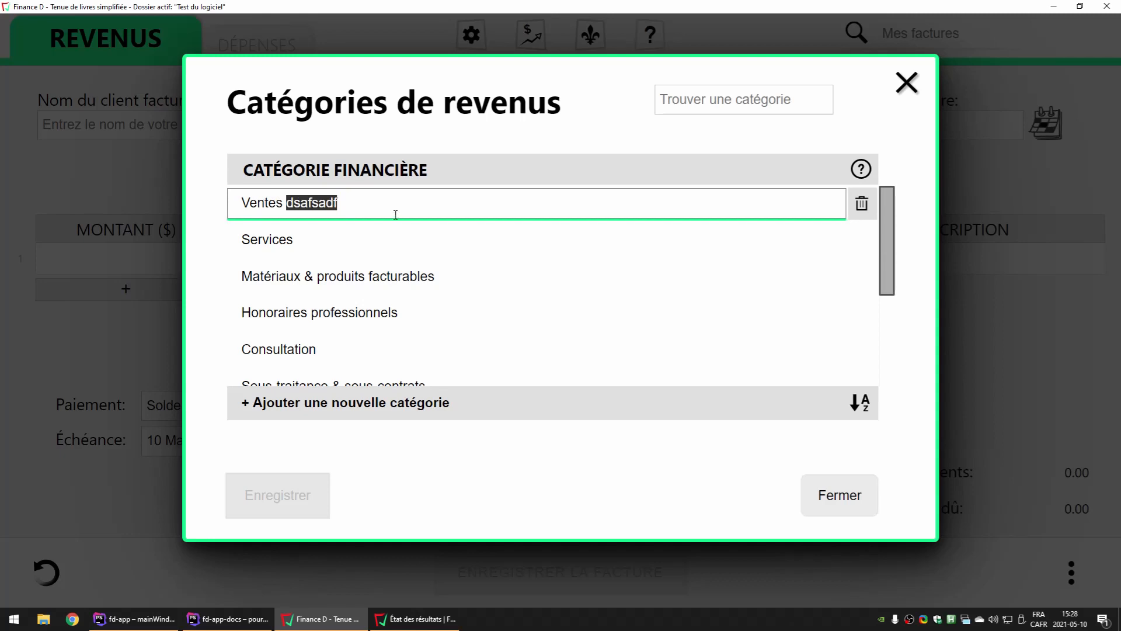
{"action": "key", "text": "BackSpace"}
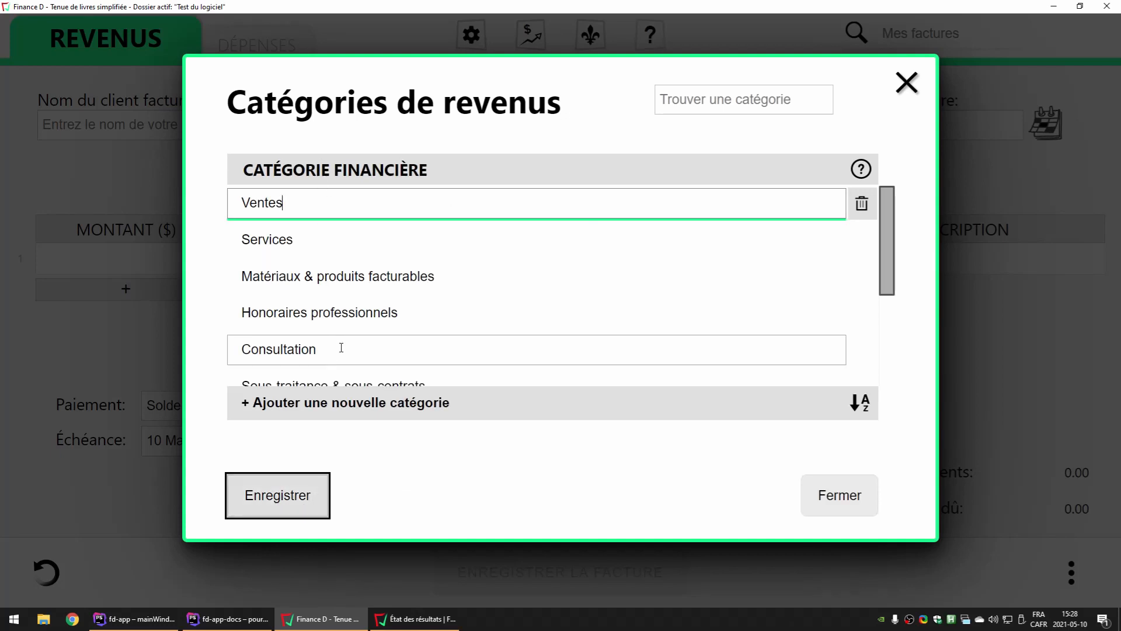
{"action": "left_click", "coordinate": [310, 203]}
{"action": "left_click", "coordinate": [269, 501]}
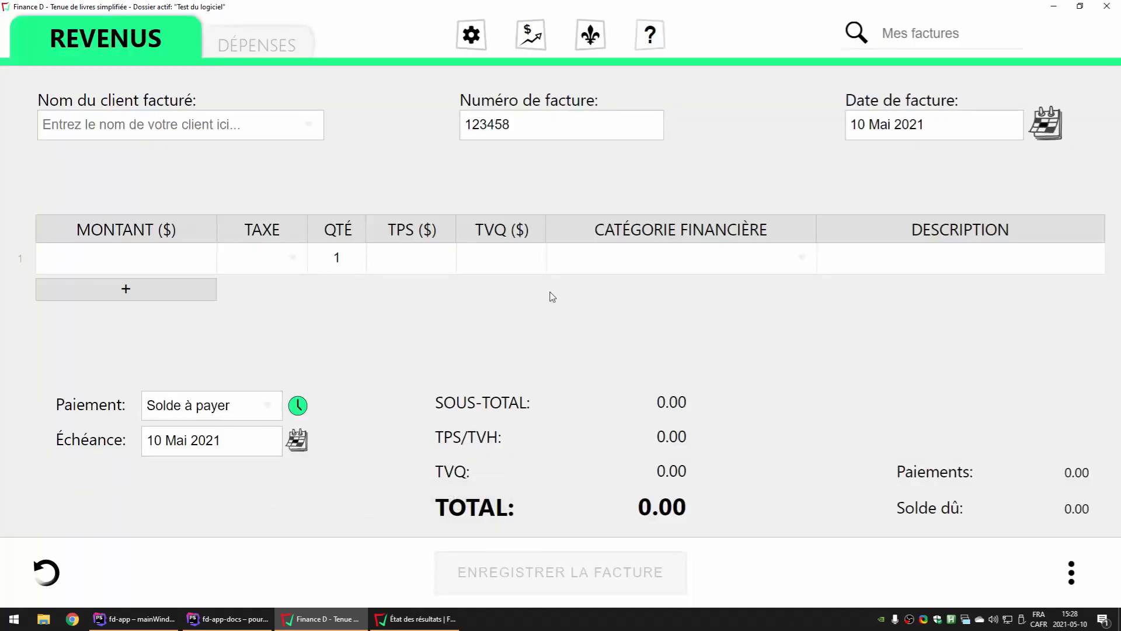
Set the financial category of invoice line 1 to "Ventes"
{"action": "left_click", "coordinate": [650, 259]}
{"action": "left_click", "coordinate": [650, 260]}
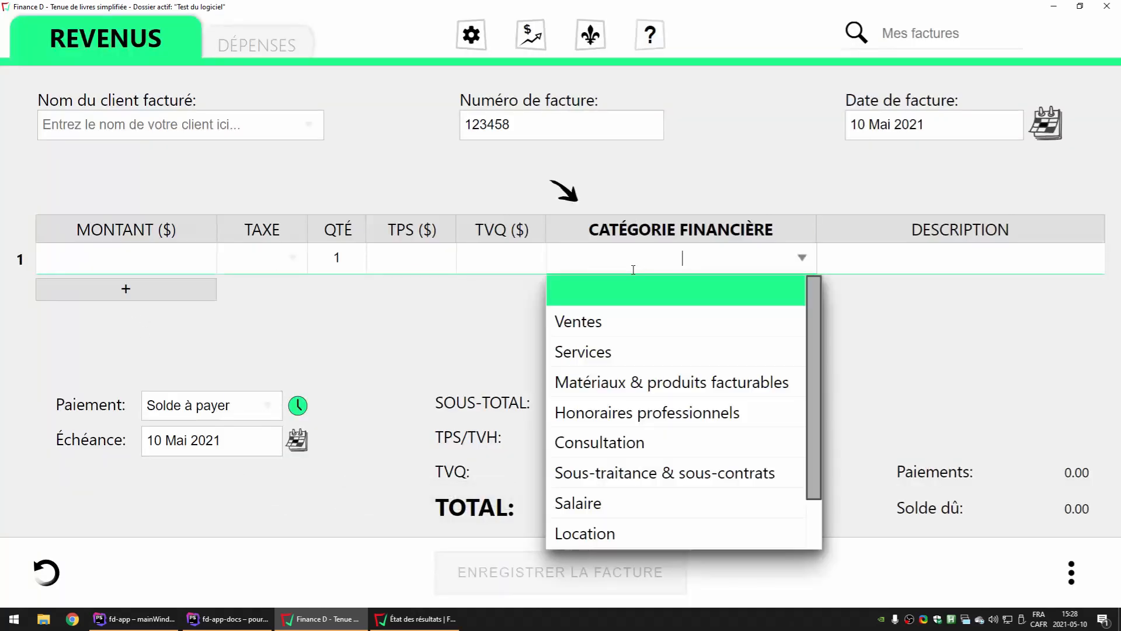
{"action": "left_click", "coordinate": [591, 326]}
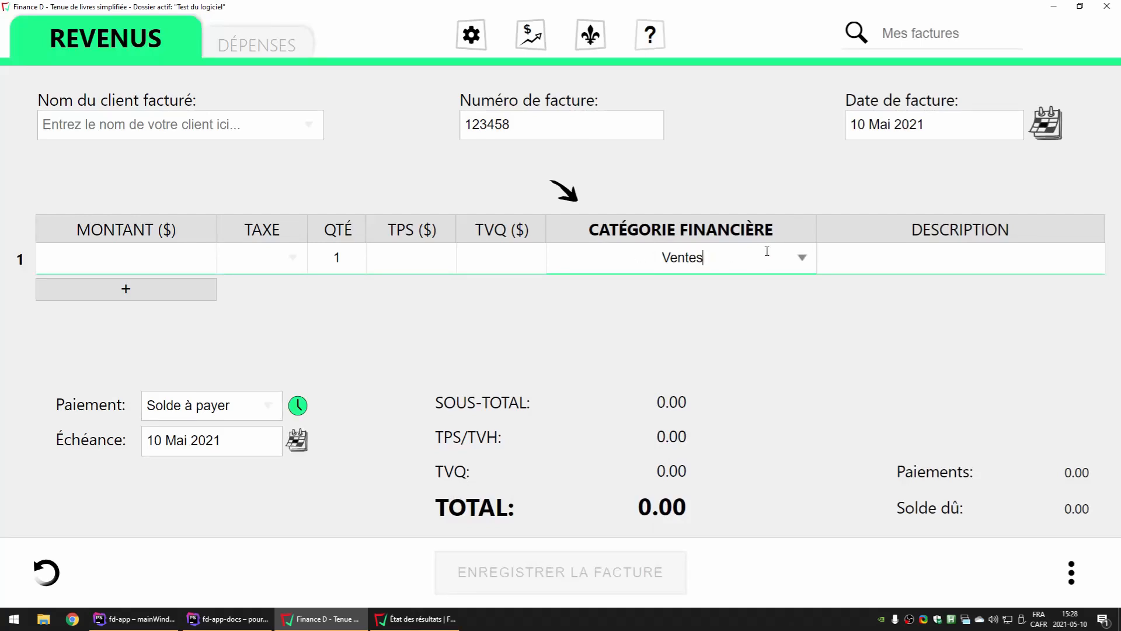
{"action": "left_click", "coordinate": [727, 232]}
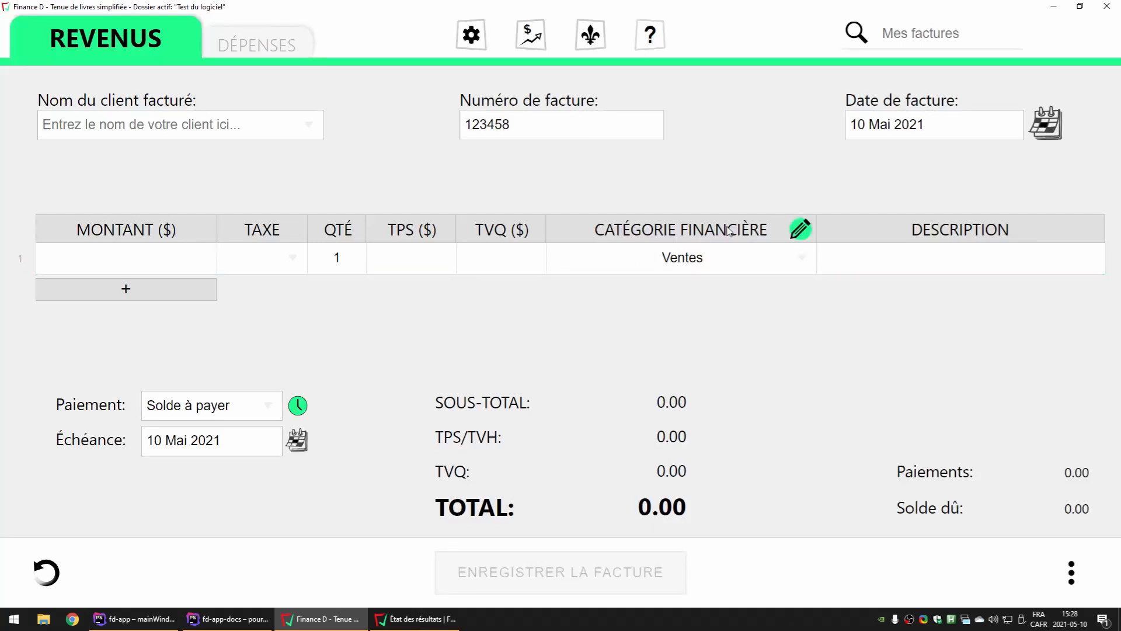
Search the revenue categories for "con", check where the text matches in the listed names, and clear the search
{"action": "left_click", "coordinate": [802, 230]}
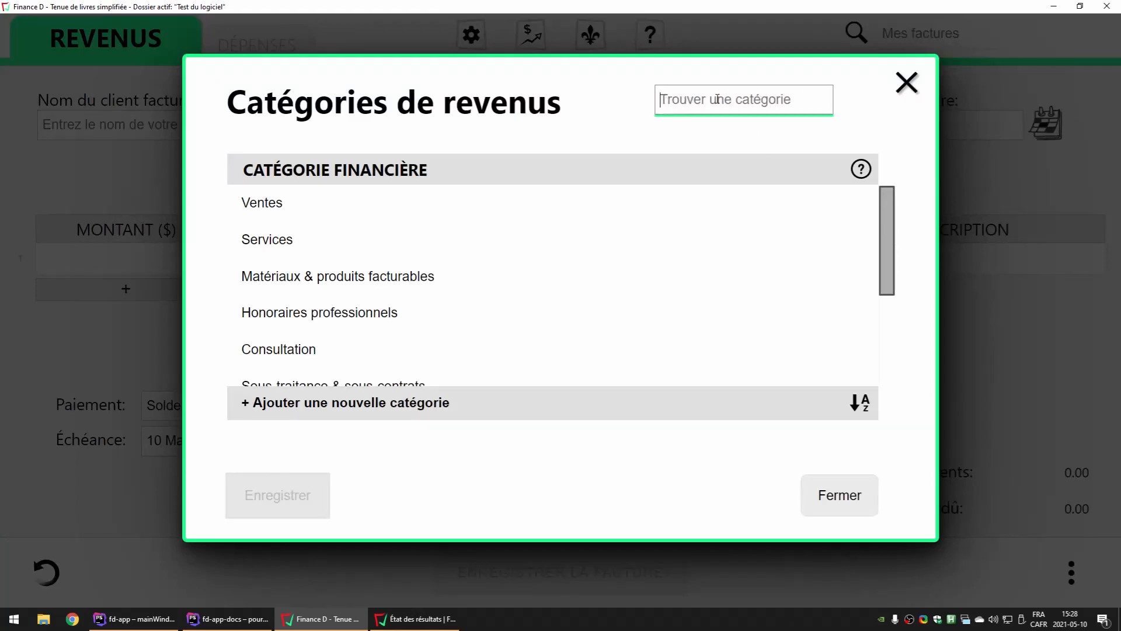
{"action": "type", "text": "con"}
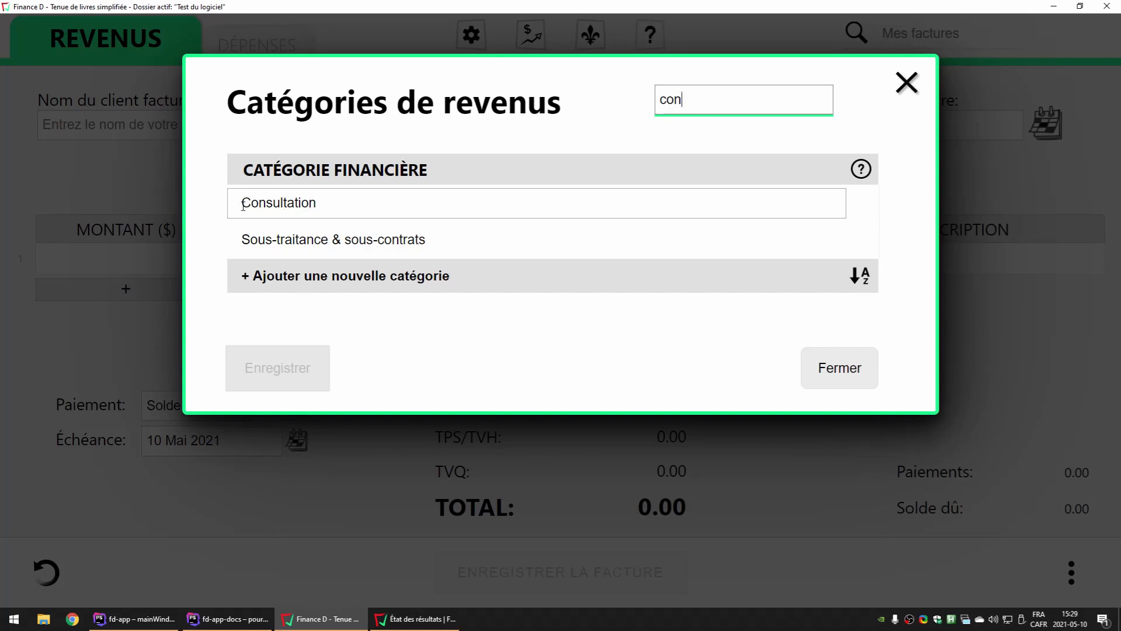
{"action": "left_click_drag", "start_coordinate": [243, 206], "coordinate": [267, 204]}
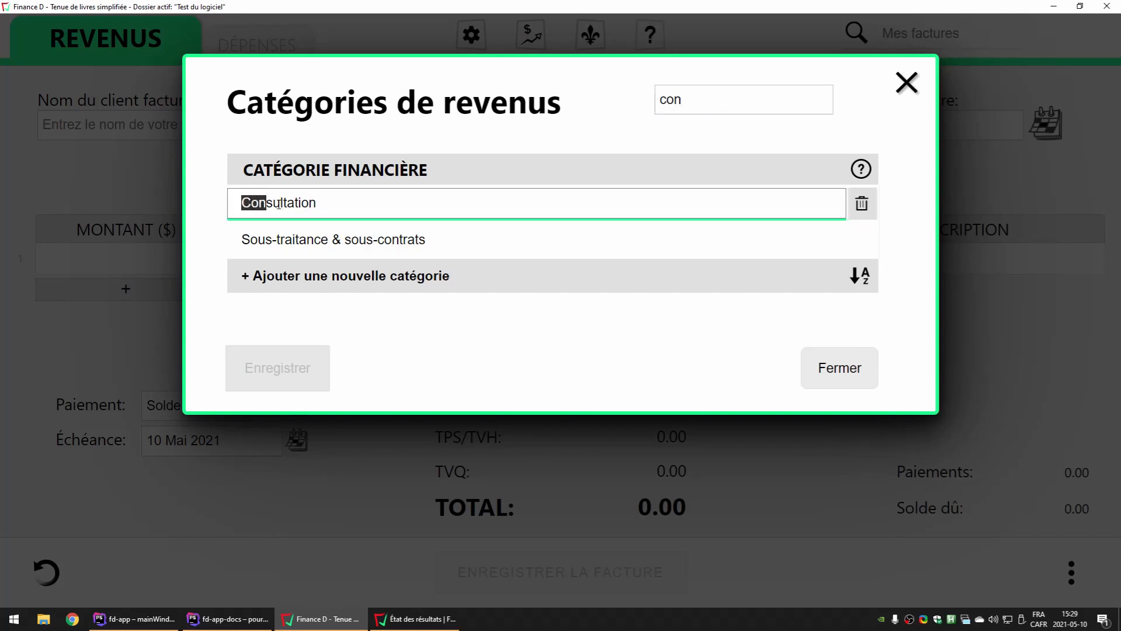
{"action": "left_click_drag", "start_coordinate": [377, 240], "coordinate": [401, 242]}
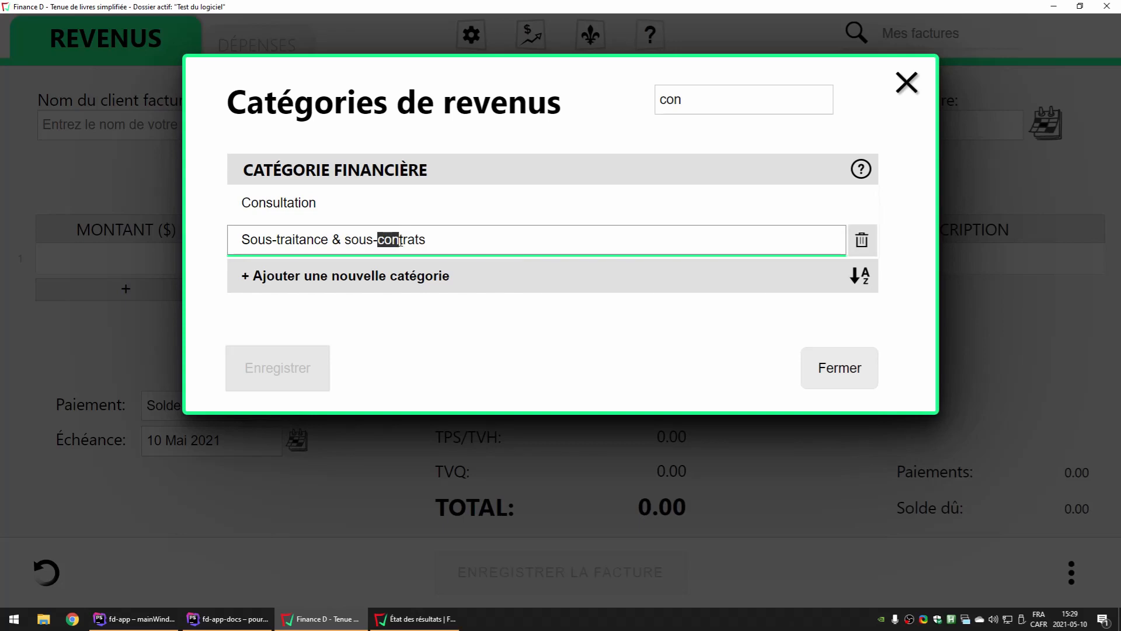
{"action": "left_click", "coordinate": [323, 193]}
{"action": "left_click_drag", "start_coordinate": [737, 108], "coordinate": [651, 100]}
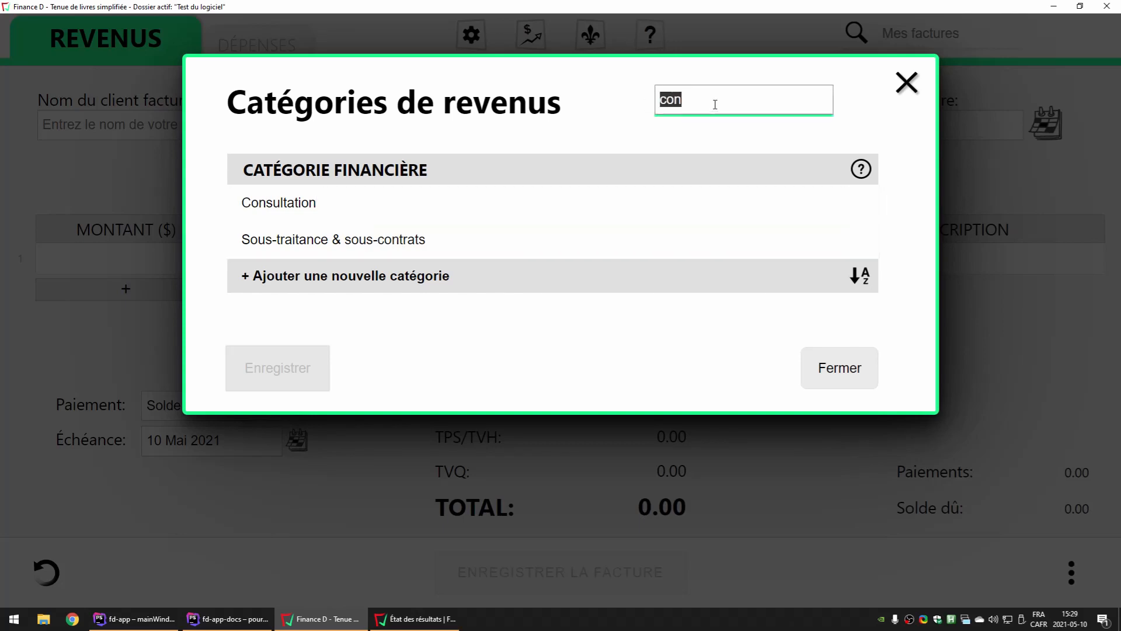
{"action": "key", "text": "BackSpace"}
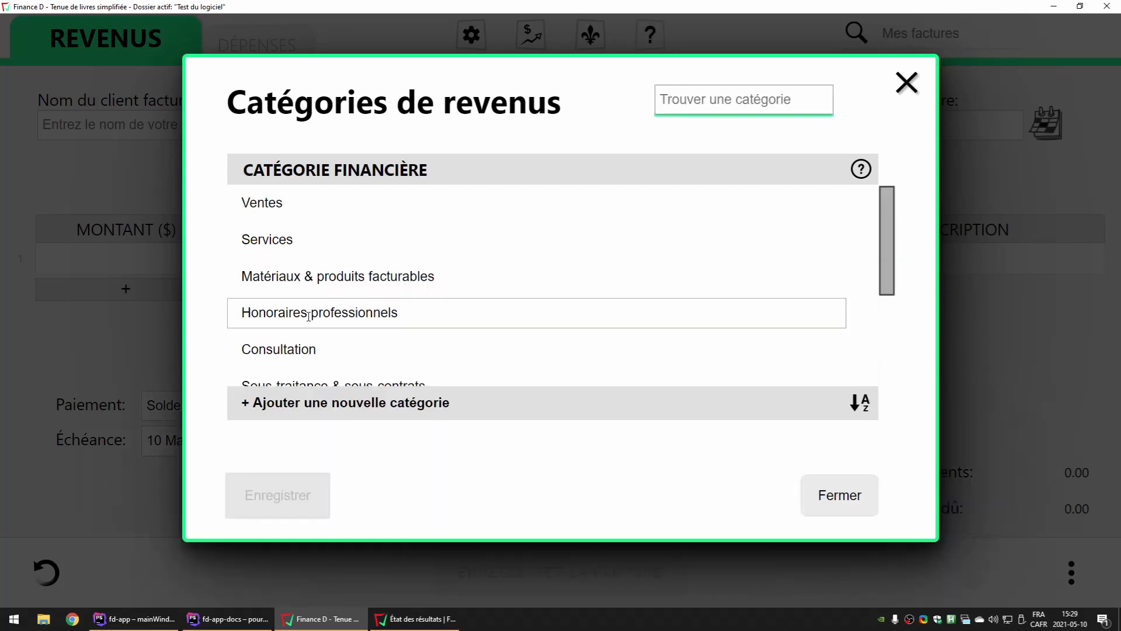
Search the revenue categories for "pro", check the matching part of the listed names, and clear the search
{"action": "left_click_drag", "start_coordinate": [309, 317], "coordinate": [331, 316]}
{"action": "left_click", "coordinate": [329, 316]}
{"action": "left_click", "coordinate": [736, 91]}
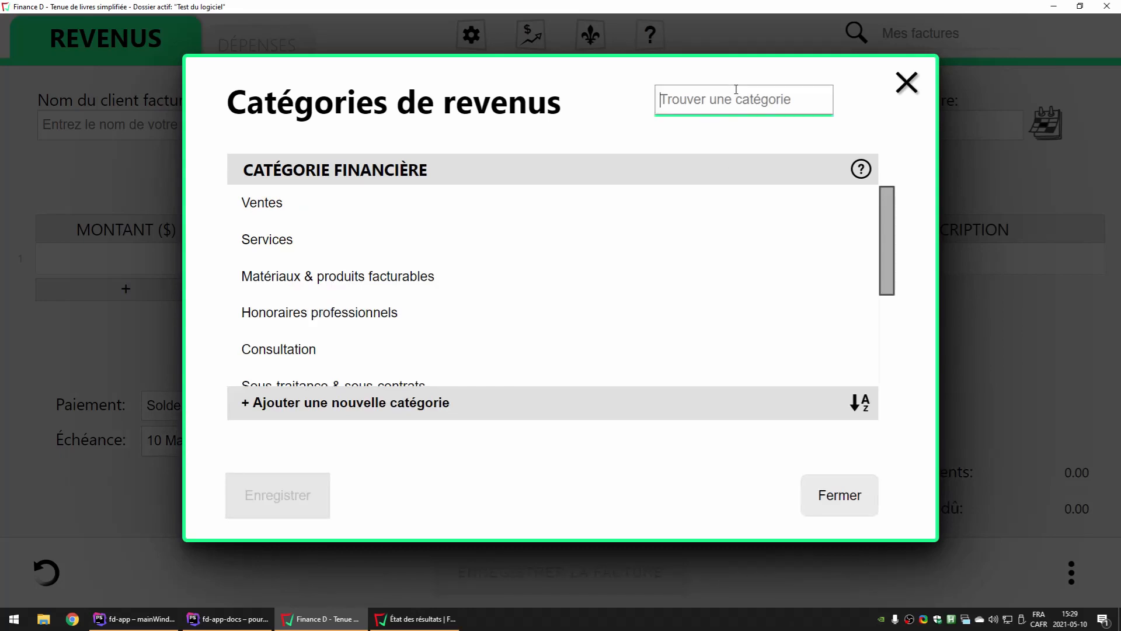
{"action": "type", "text": "pro"}
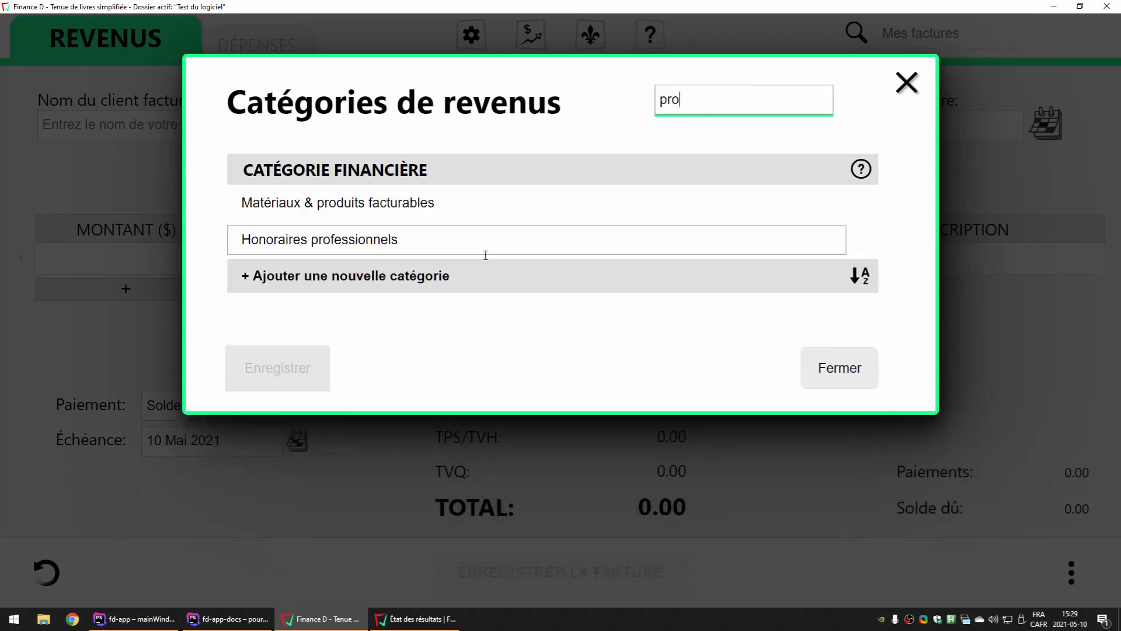
{"action": "left_click_drag", "start_coordinate": [312, 240], "coordinate": [338, 206]}
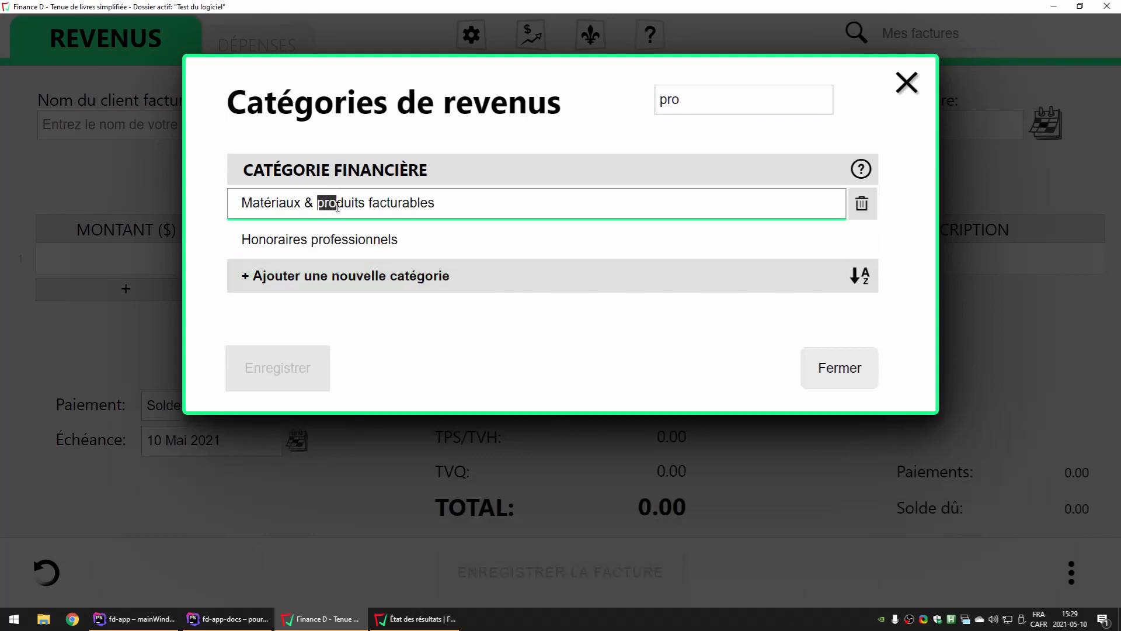
{"action": "left_click", "coordinate": [450, 207]}
{"action": "left_click", "coordinate": [705, 101]}
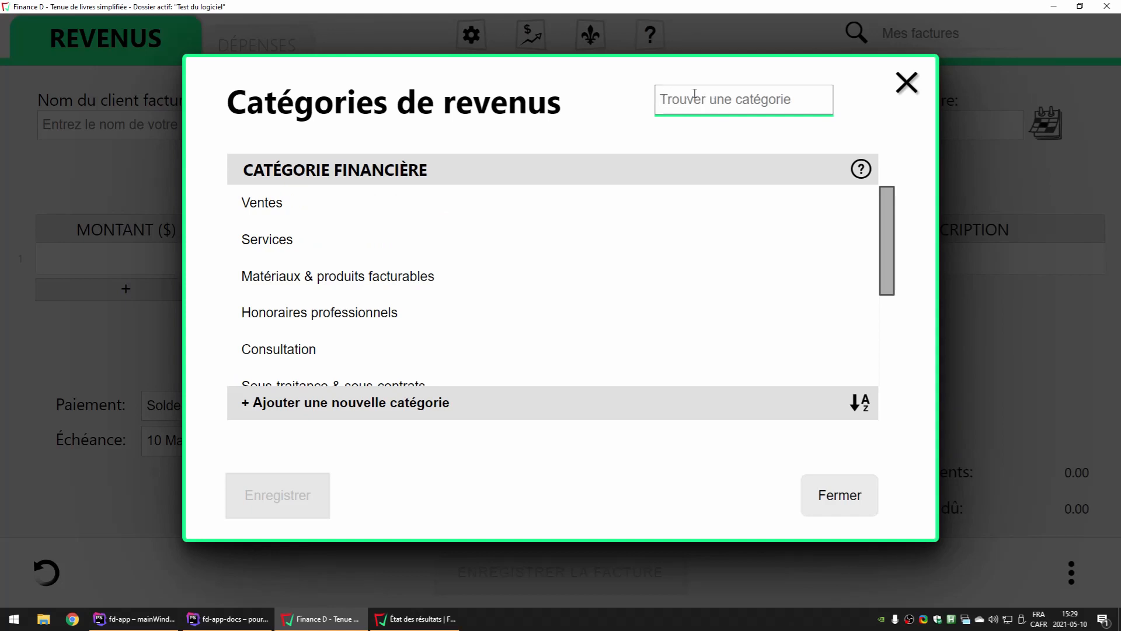
Delete the revenue category "Intérêts", close the category list and check the category choices offered on invoice line 1
{"action": "left_click", "coordinate": [417, 211]}
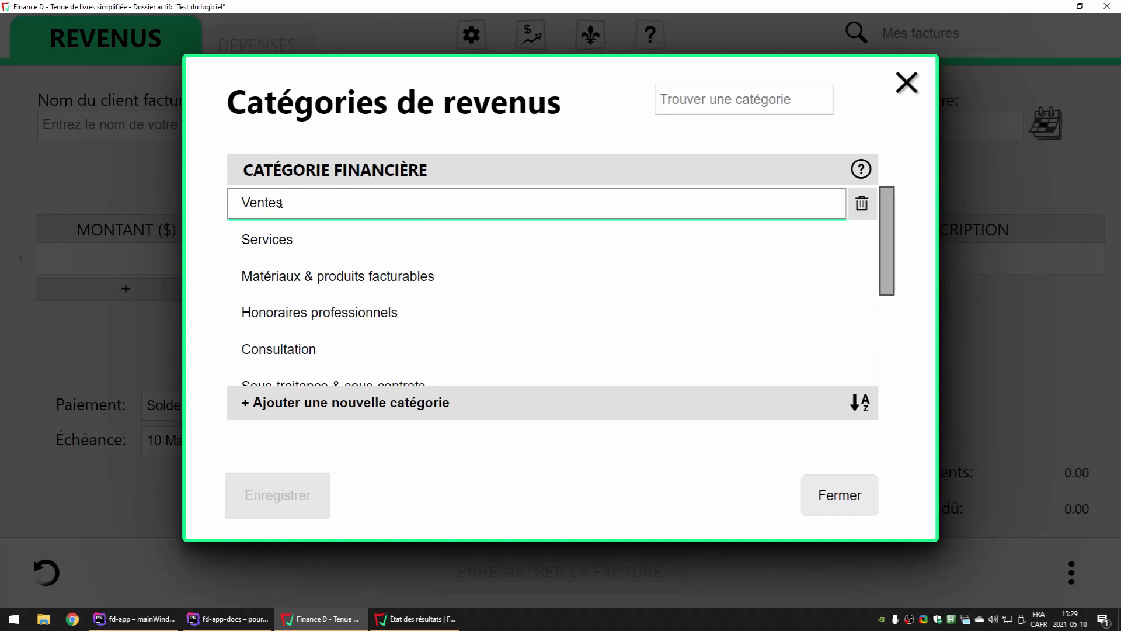
{"action": "left_click", "coordinate": [351, 244]}
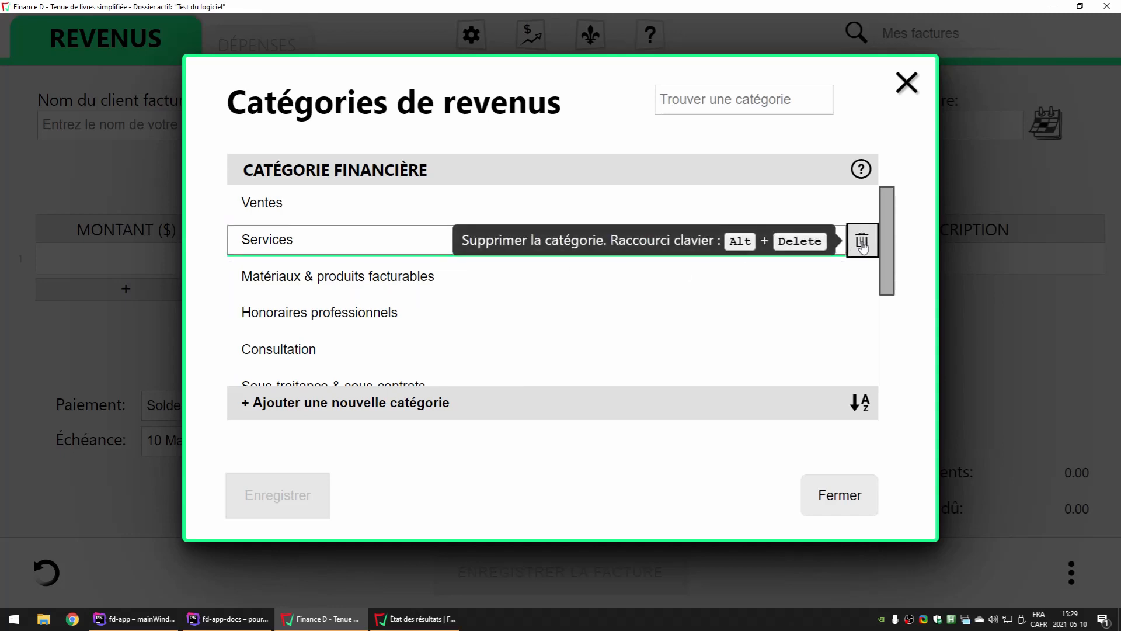
{"action": "scroll", "coordinate": [863, 245], "scroll_direction": "down", "scroll_amount": 3}
{"action": "left_click", "coordinate": [862, 328]}
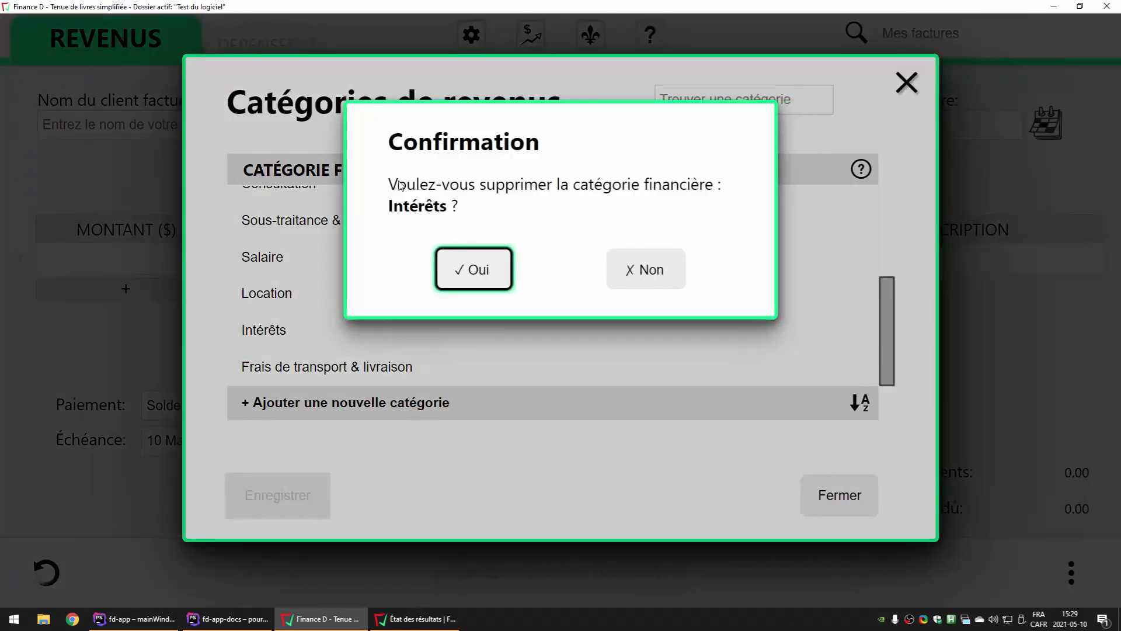
{"action": "left_click", "coordinate": [469, 272]}
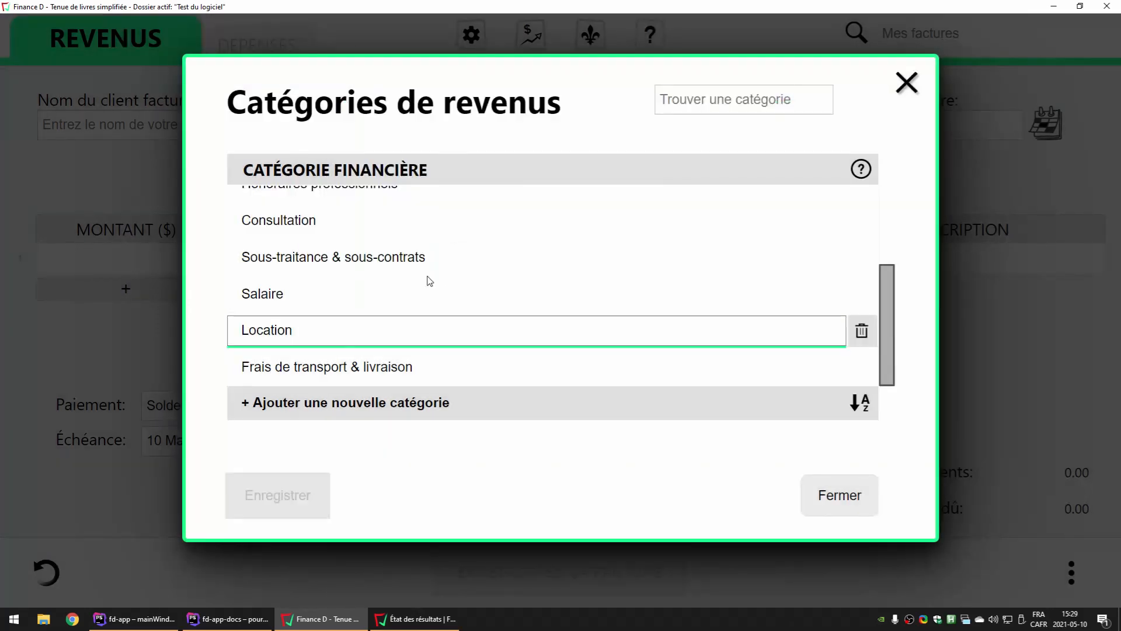
{"action": "left_click", "coordinate": [820, 498]}
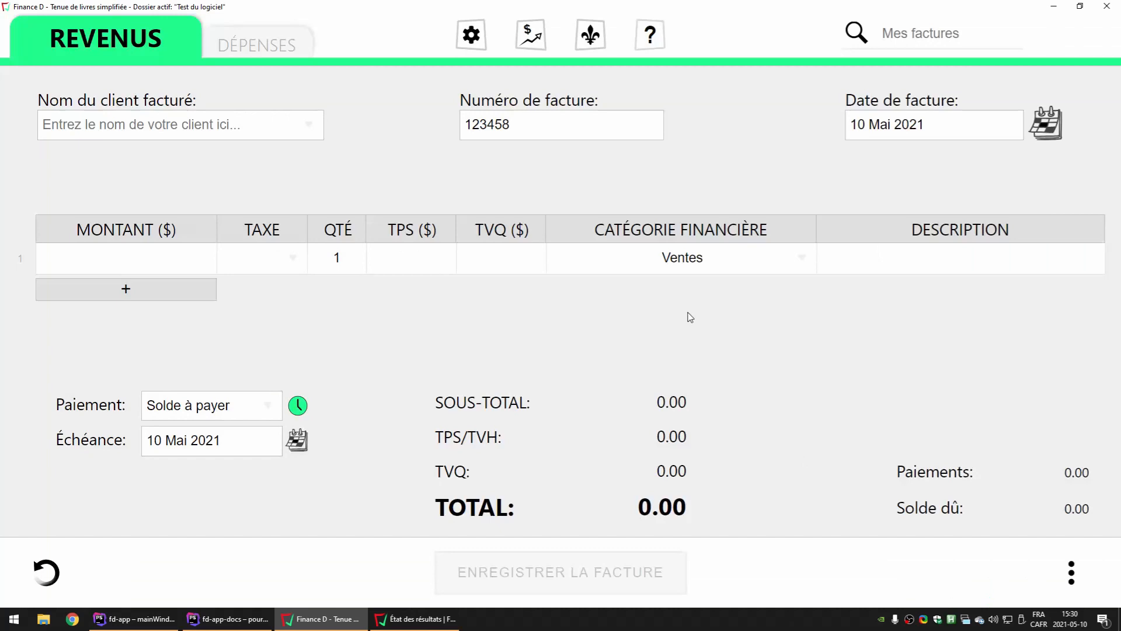
{"action": "left_click", "coordinate": [730, 263]}
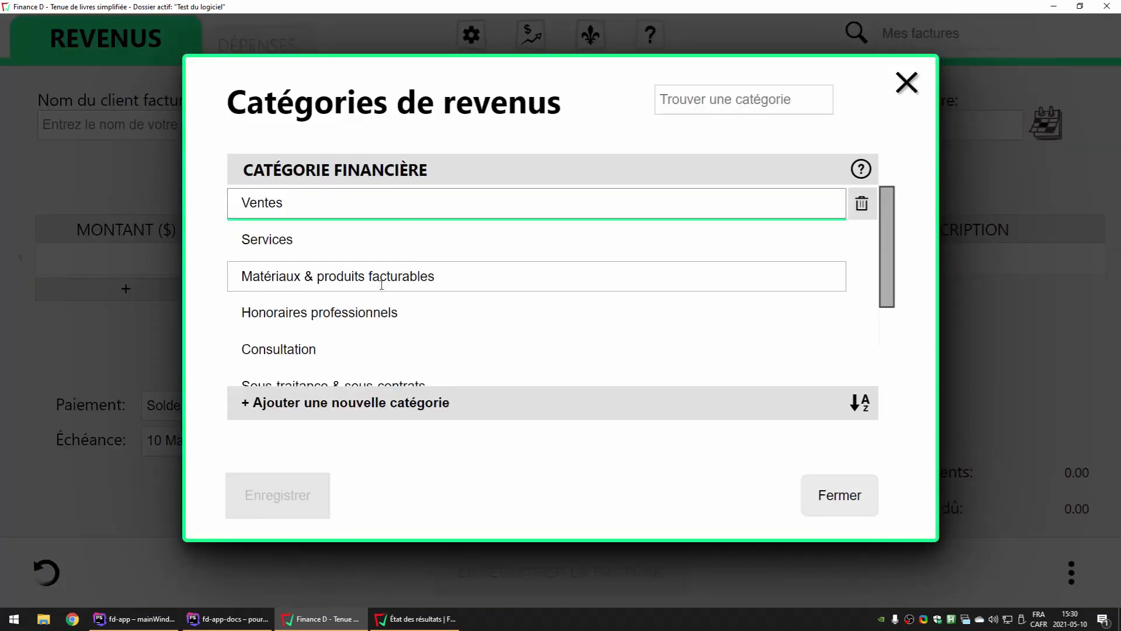
Add a new revenue category named "sdfgsdfg" at the end of the category list and save it
{"action": "scroll", "coordinate": [381, 285], "scroll_direction": "down", "scroll_amount": 3}
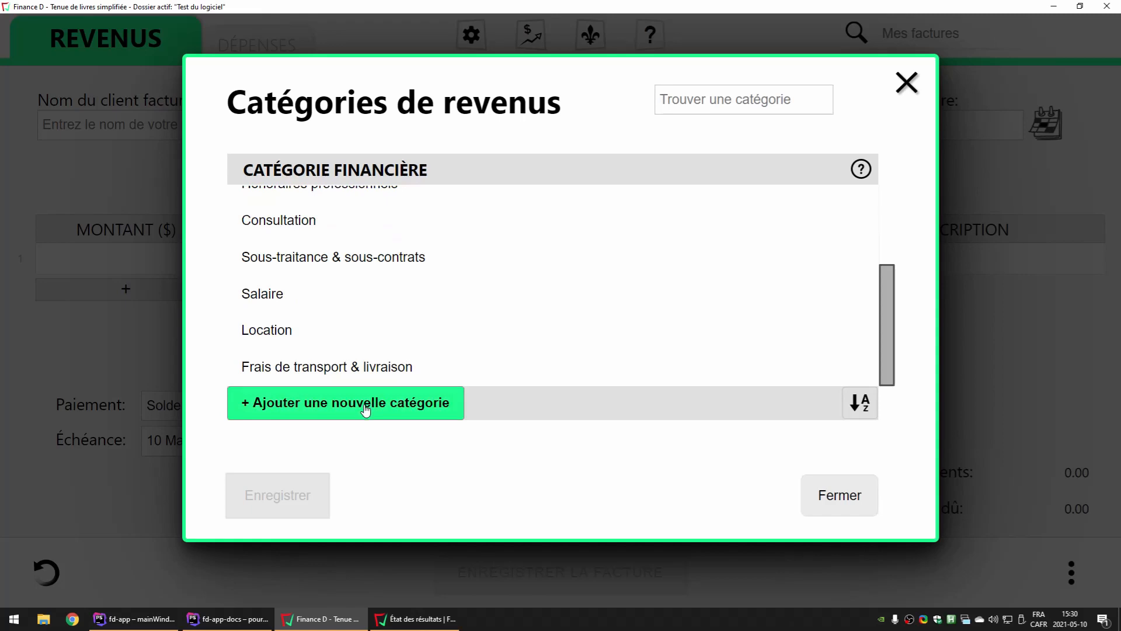
{"action": "left_click", "coordinate": [277, 410]}
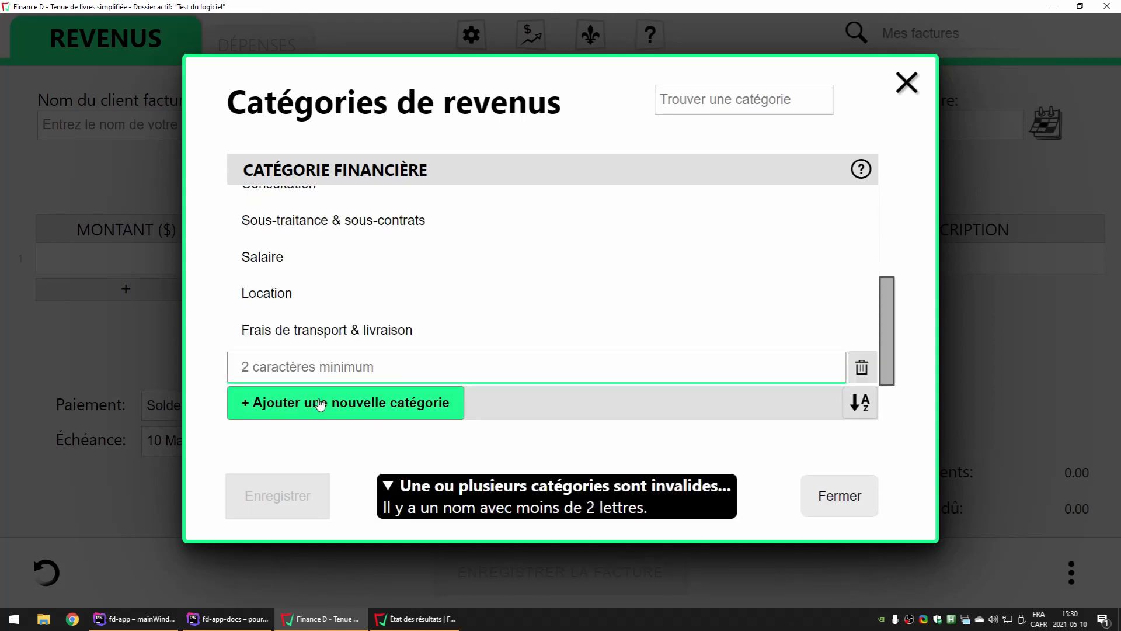
{"action": "type", "text": "sdfgsdfg"}
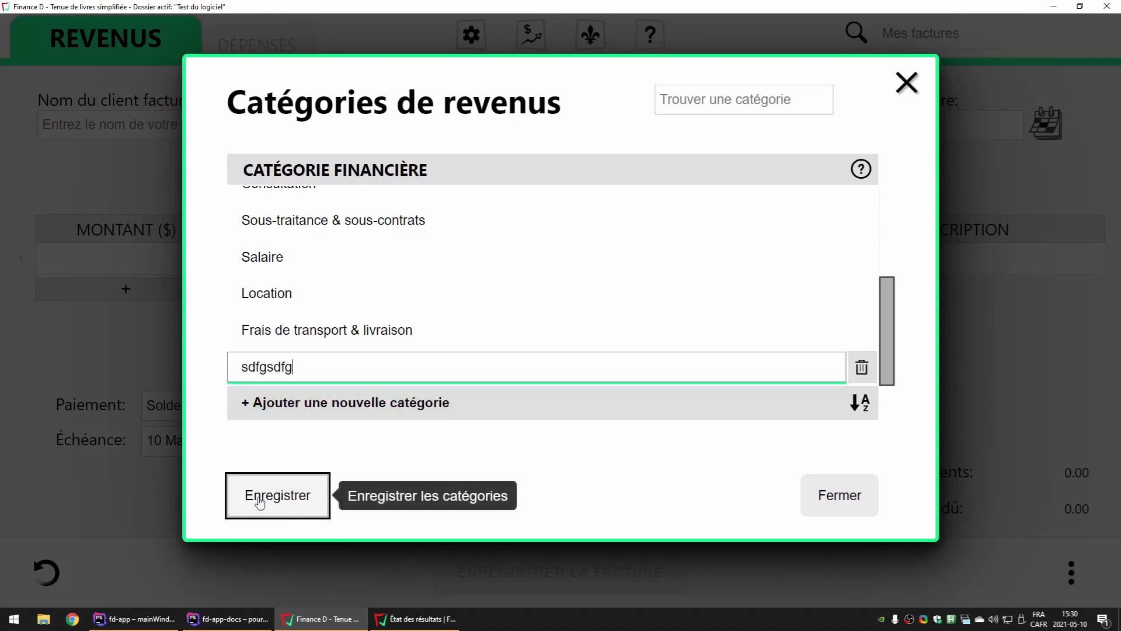
{"action": "left_click", "coordinate": [286, 504]}
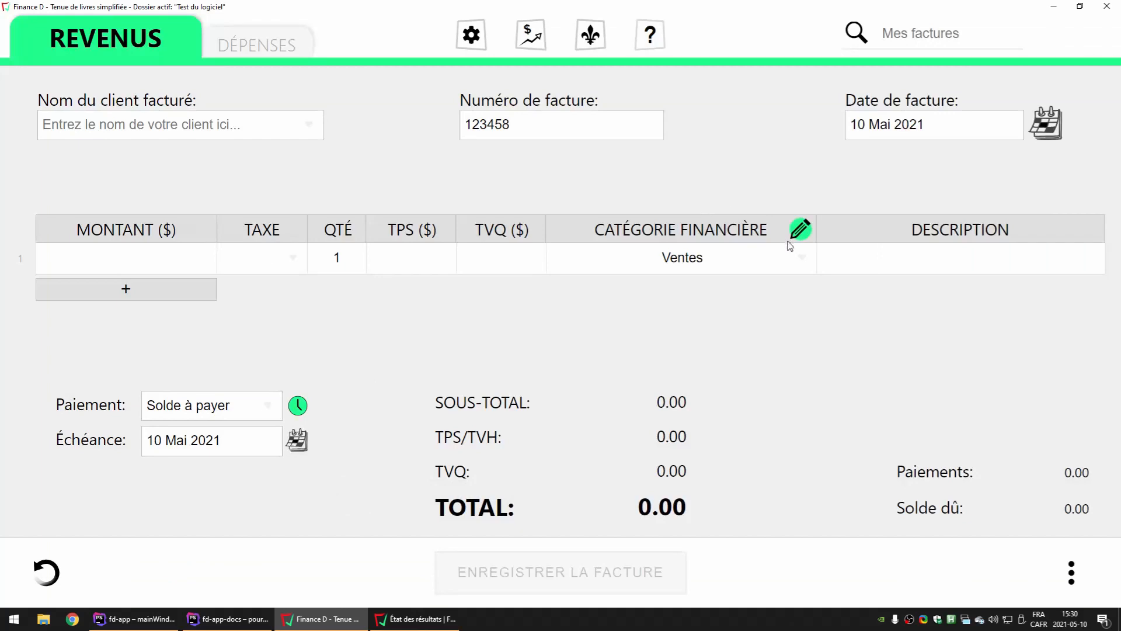
Choose "sdfgsdfg" as the financial category of invoice line 1
{"action": "left_click", "coordinate": [800, 258]}
{"action": "scroll", "coordinate": [671, 438], "scroll_direction": "down", "scroll_amount": 1}
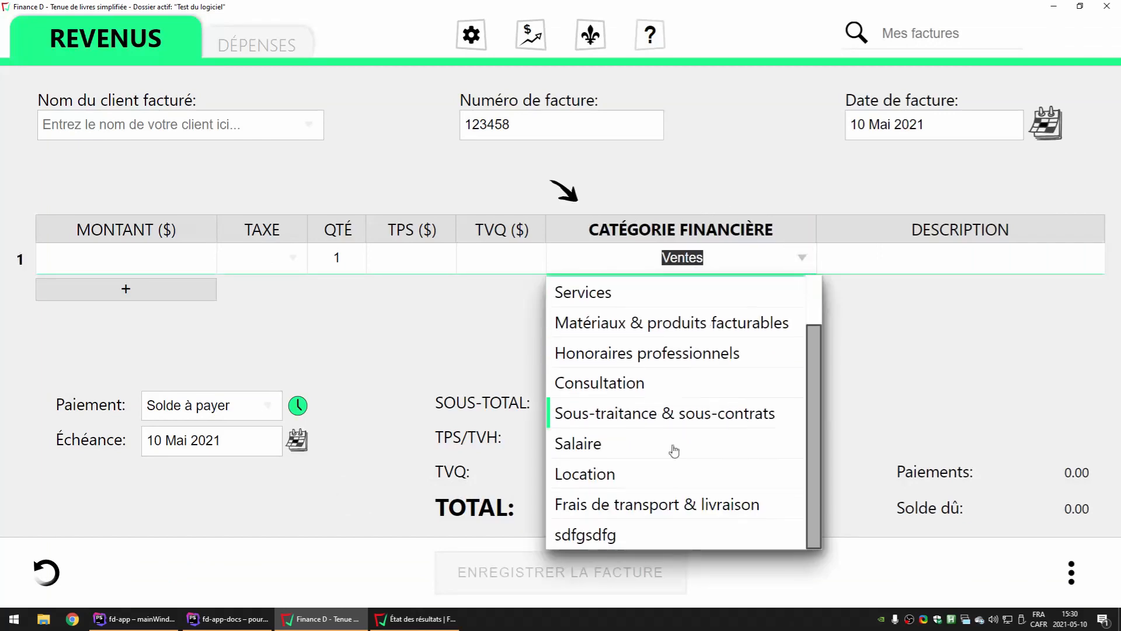
{"action": "left_click", "coordinate": [587, 535]}
Sort the revenue categories in alphabetical order, check the new order and close the category list
{"action": "left_click", "coordinate": [800, 229]}
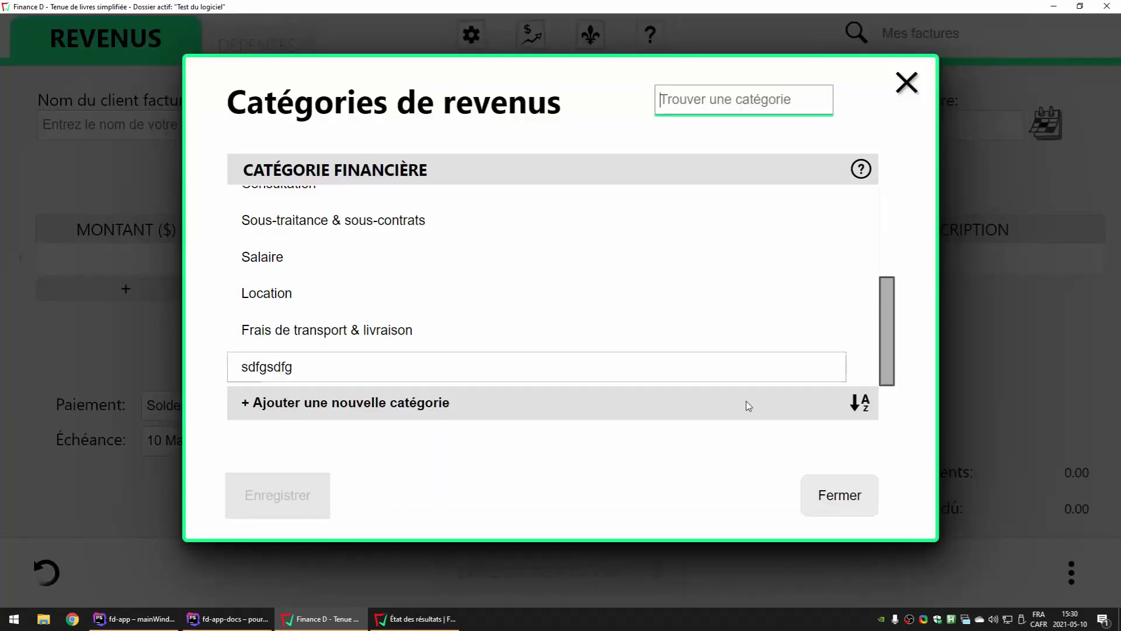
{"action": "scroll", "coordinate": [873, 380], "scroll_direction": "up", "scroll_amount": 5}
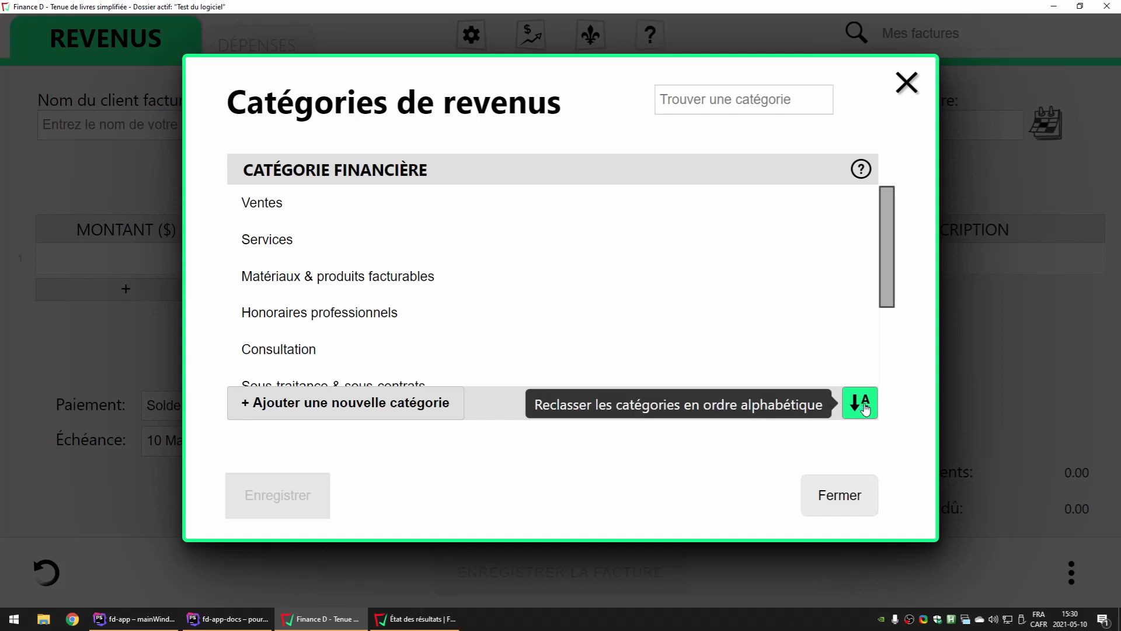
{"action": "left_click", "coordinate": [257, 203]}
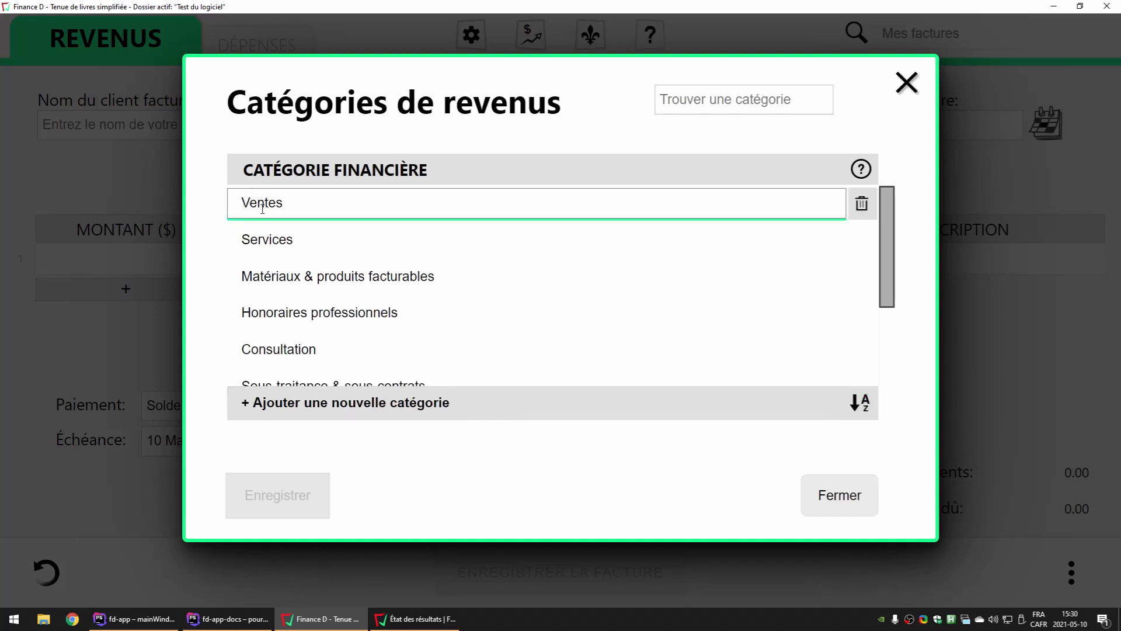
{"action": "left_click_drag", "start_coordinate": [244, 204], "coordinate": [305, 201]}
{"action": "left_click", "coordinate": [296, 218]}
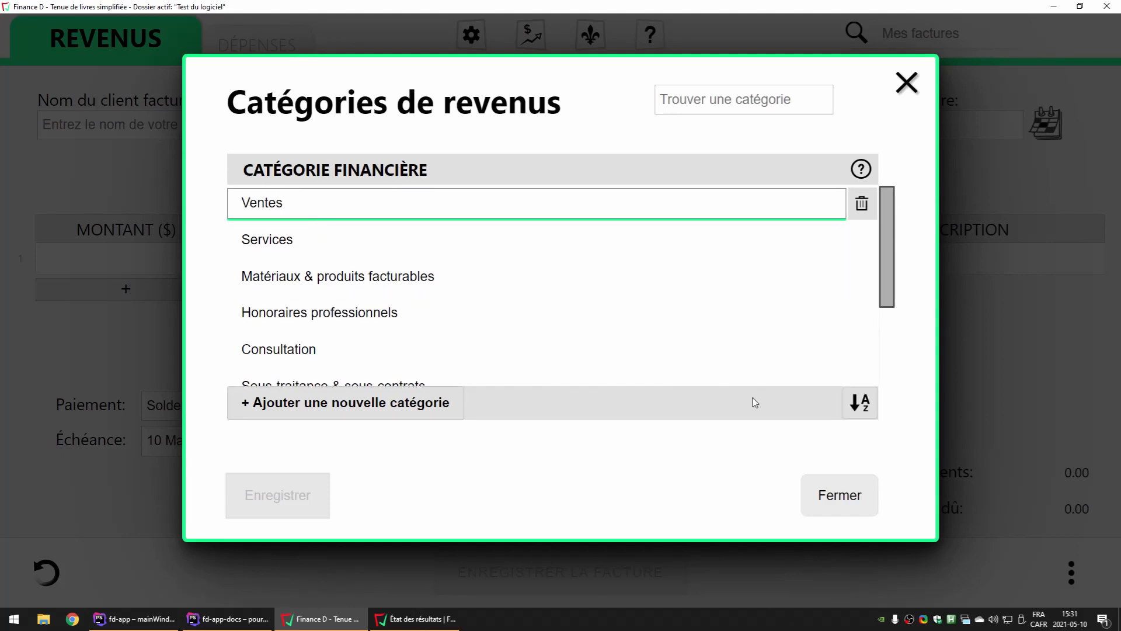
{"action": "left_click", "coordinate": [860, 404]}
{"action": "left_click", "coordinate": [258, 203]}
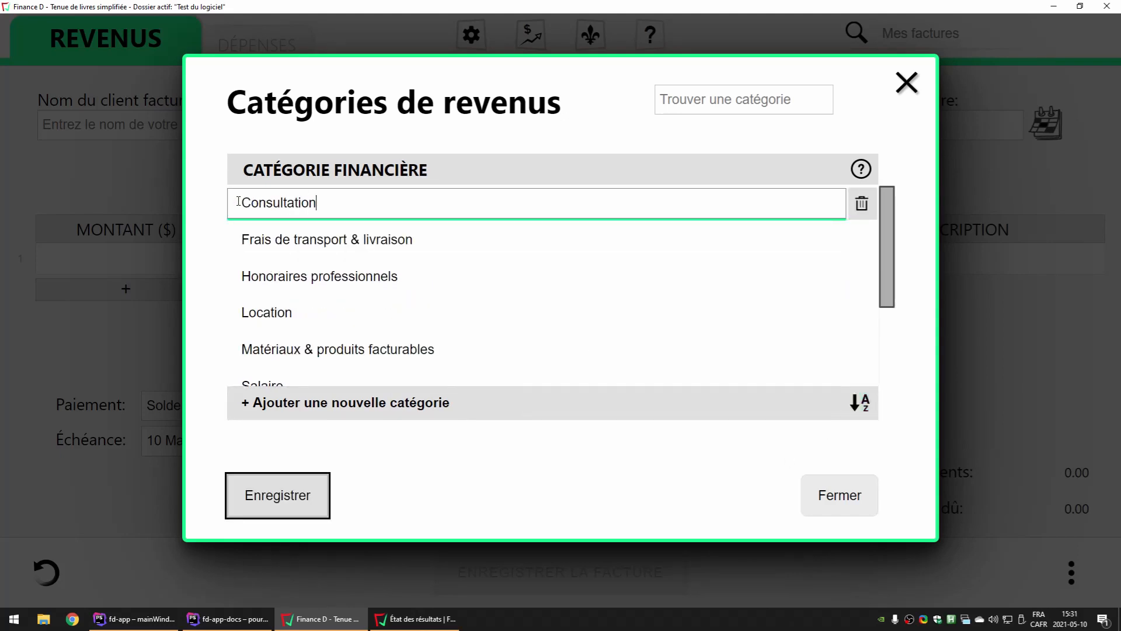
{"action": "left_click_drag", "start_coordinate": [239, 201], "coordinate": [356, 209]}
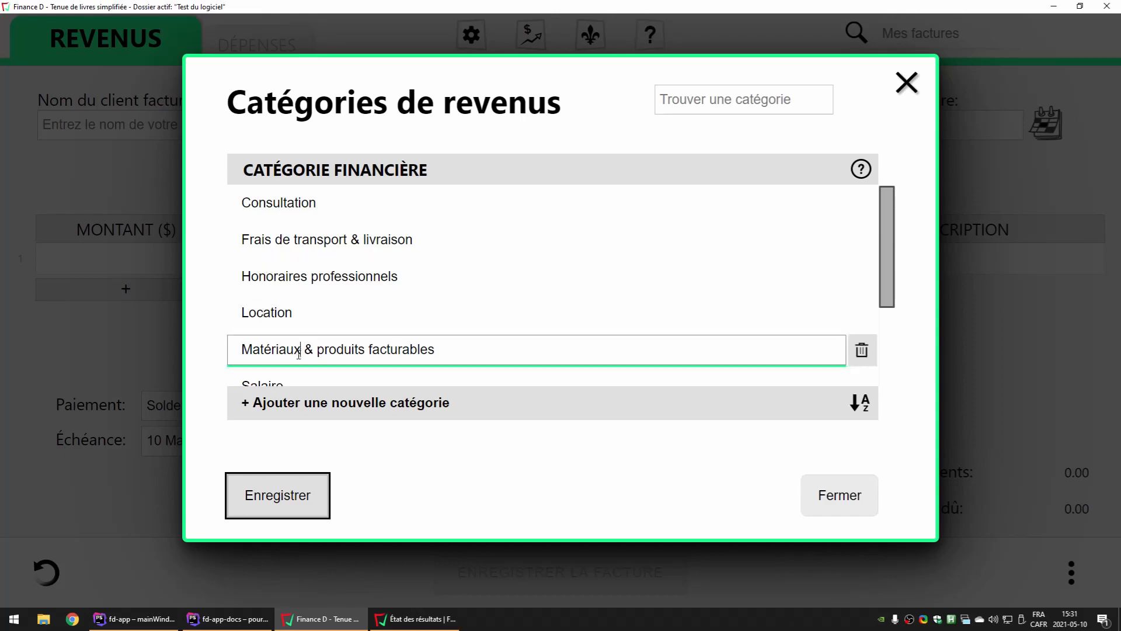
{"action": "key", "text": "Escape"}
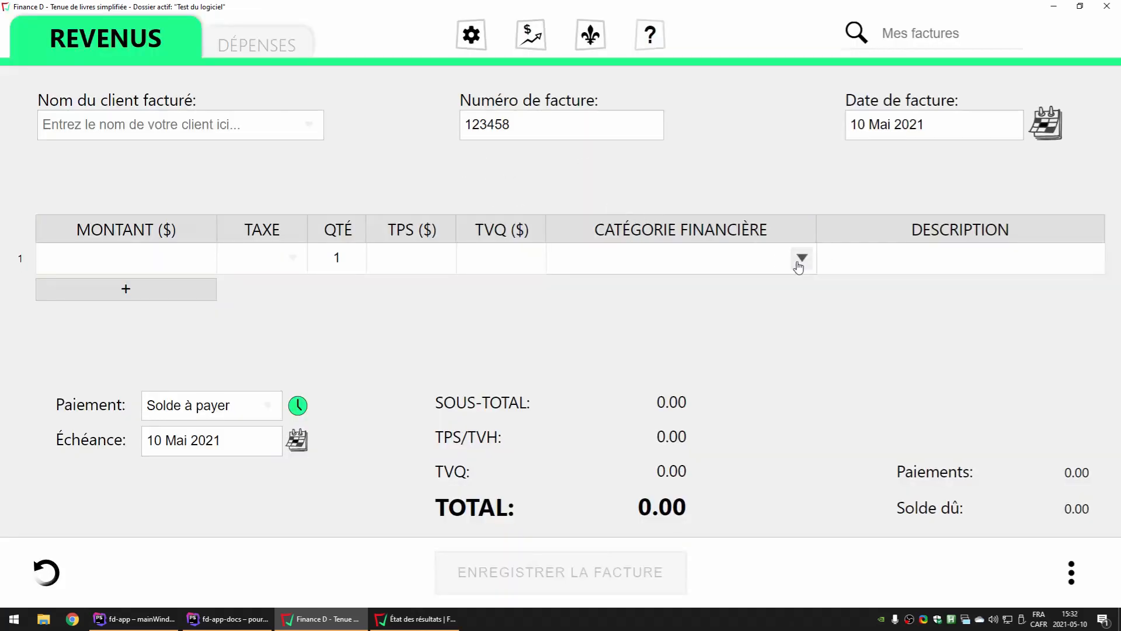
Choose "4200 Ventes" as the financial category of invoice line 1, and rename that category to "4200 Ventes dsafsa" and save it
{"action": "left_click", "coordinate": [680, 258]}
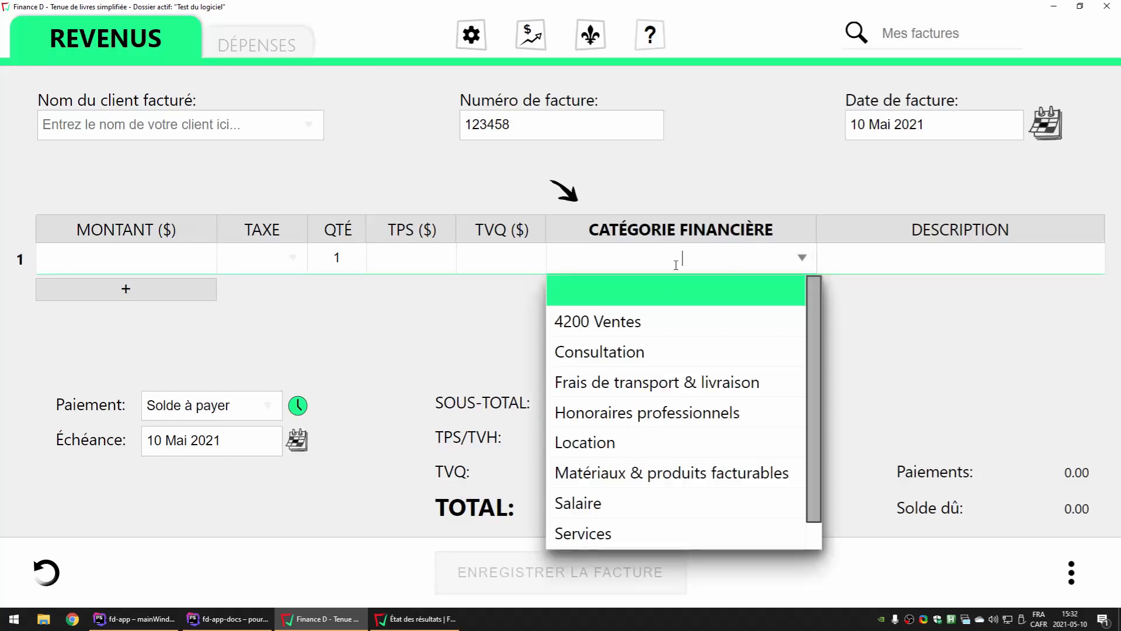
{"action": "left_click", "coordinate": [596, 323]}
{"action": "left_click", "coordinate": [801, 229]}
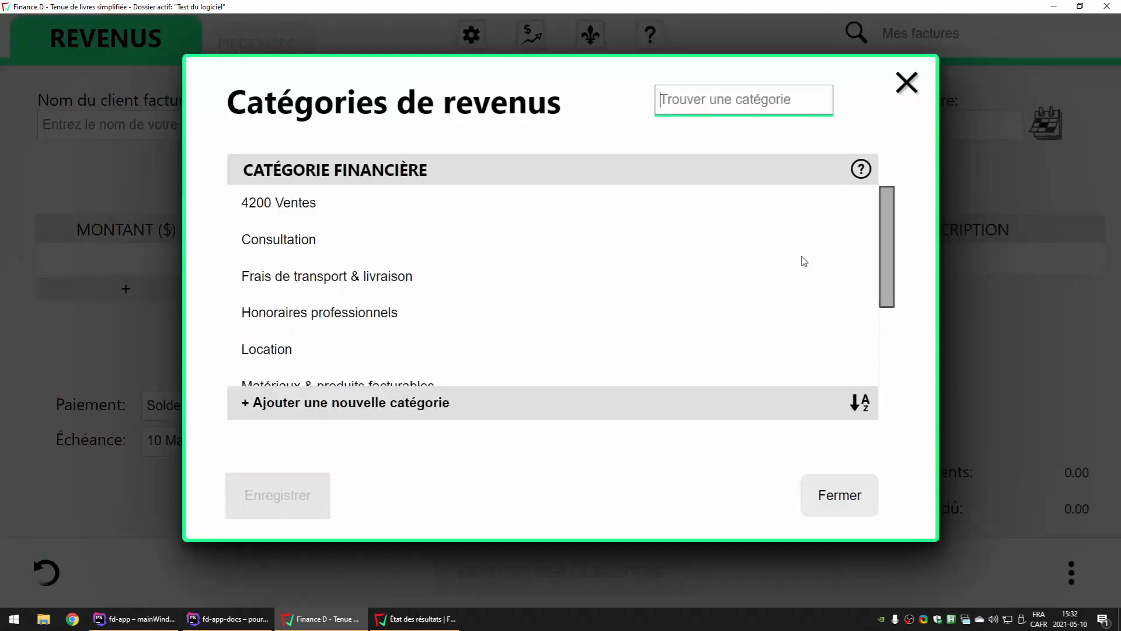
{"action": "left_click", "coordinate": [271, 203]}
{"action": "type", "text": "dsafsa"}
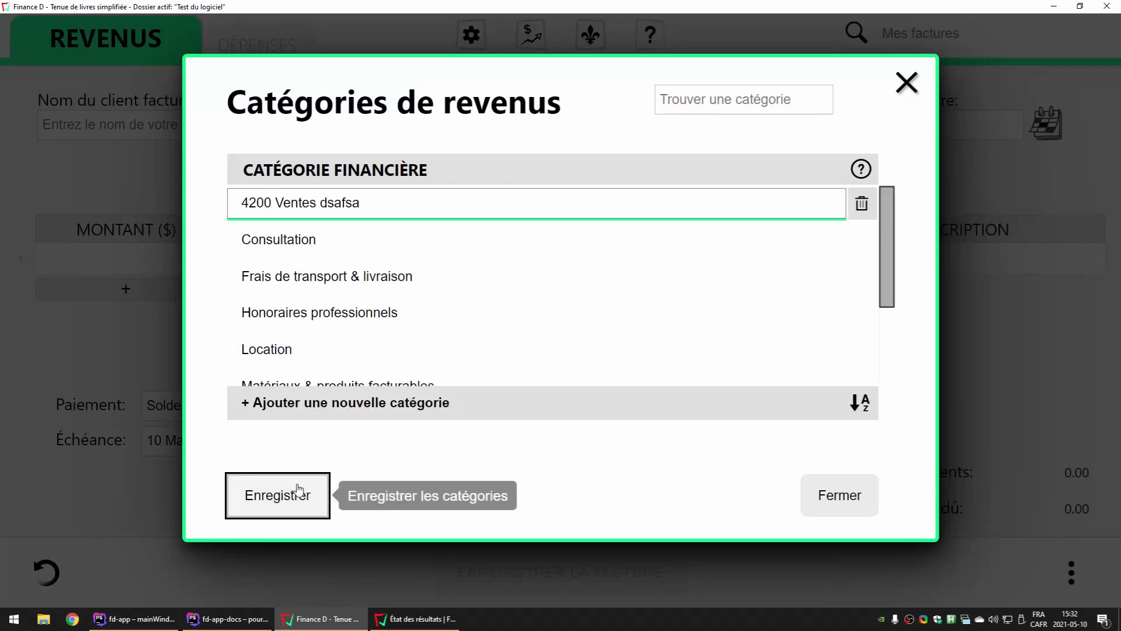
{"action": "left_click", "coordinate": [293, 505]}
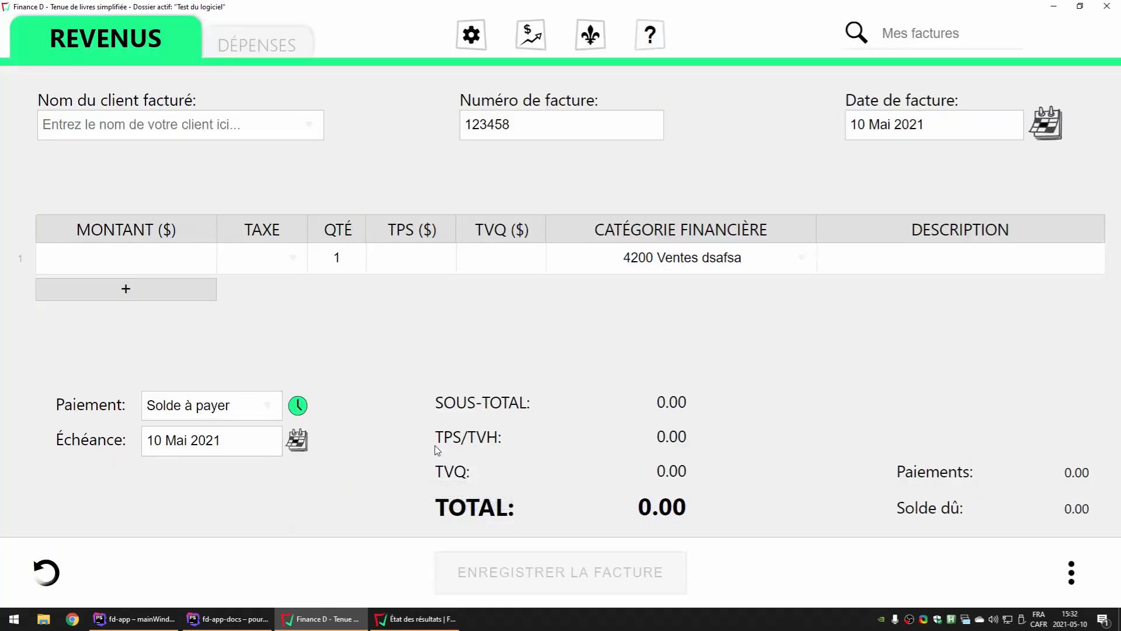
Check the renamed category in the financial category of invoice line 1
{"action": "left_click", "coordinate": [610, 255]}
{"action": "left_click_drag", "start_coordinate": [698, 257], "coordinate": [624, 255]}
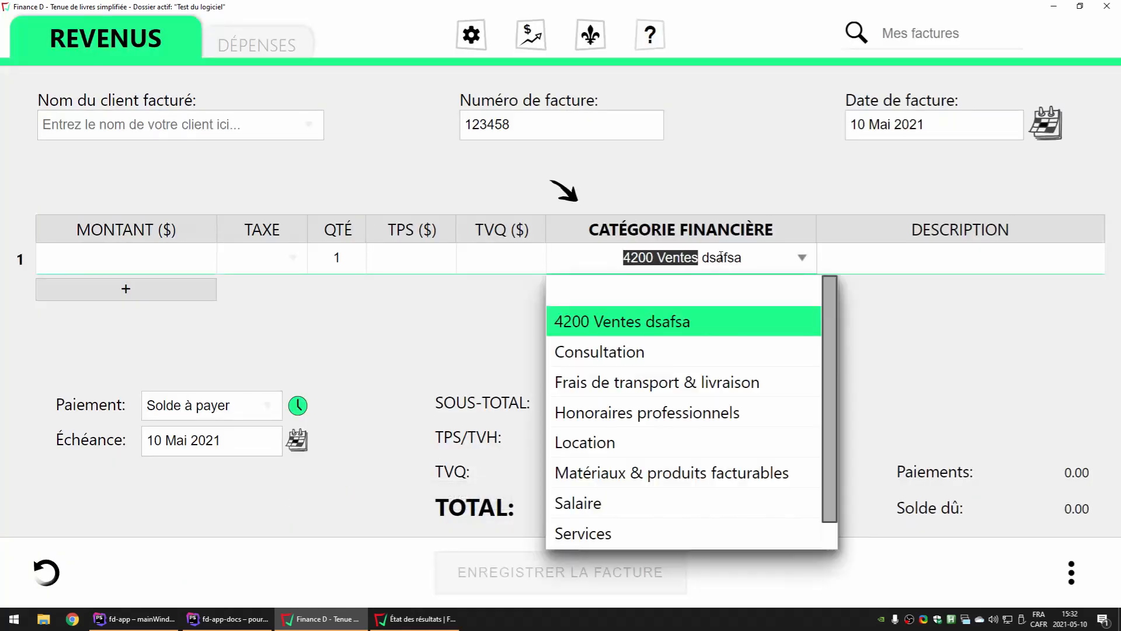
{"action": "left_click_drag", "start_coordinate": [745, 254], "coordinate": [702, 255]}
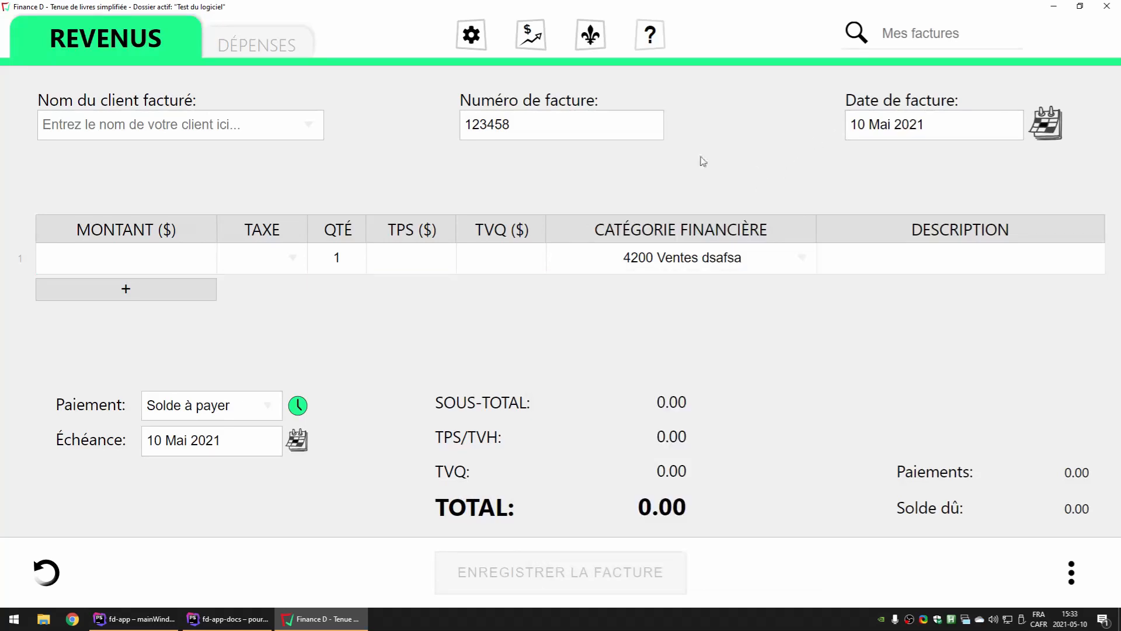
Switch from revenue to expense transactions and open the expense category list with its allocated percentages
{"action": "mouse_move", "coordinate": [684, 231]}
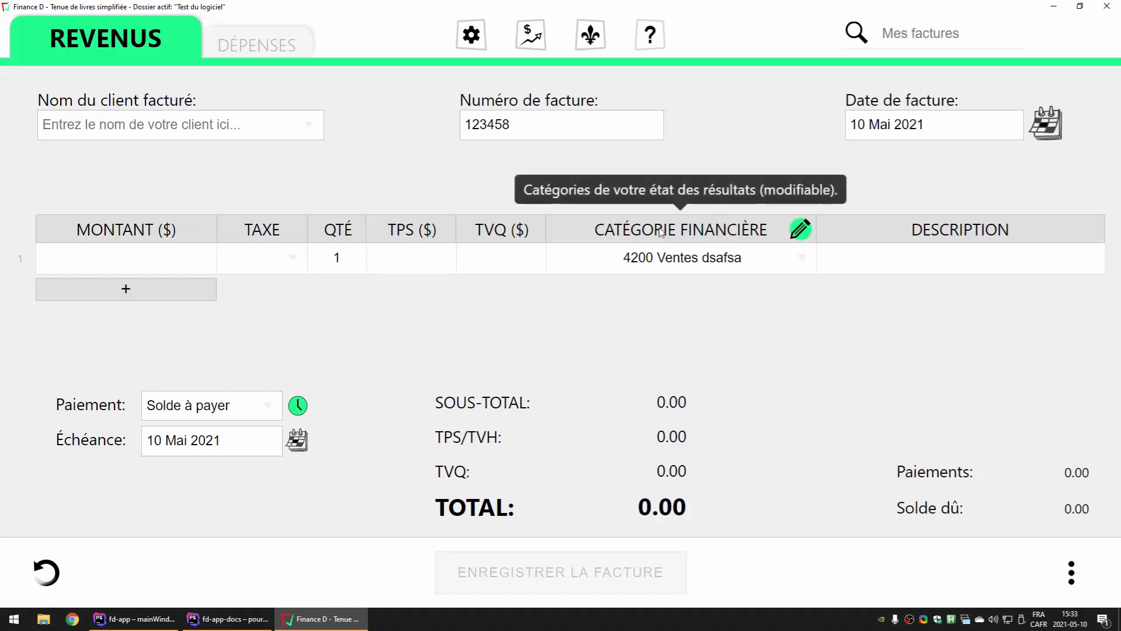
{"action": "left_click", "coordinate": [257, 47]}
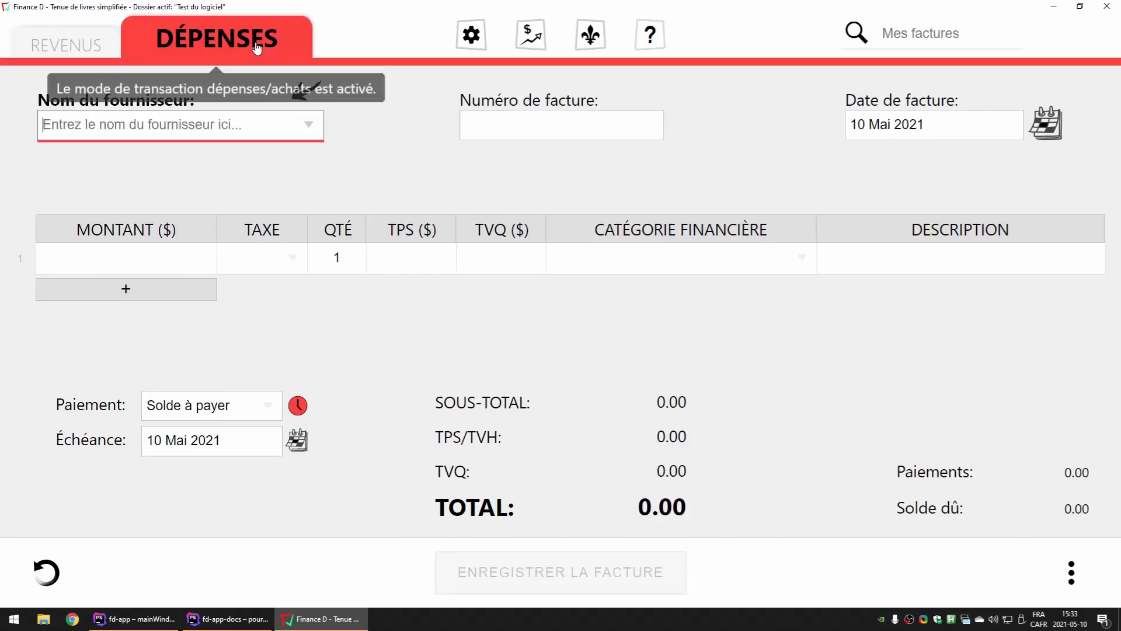
{"action": "left_click", "coordinate": [801, 231]}
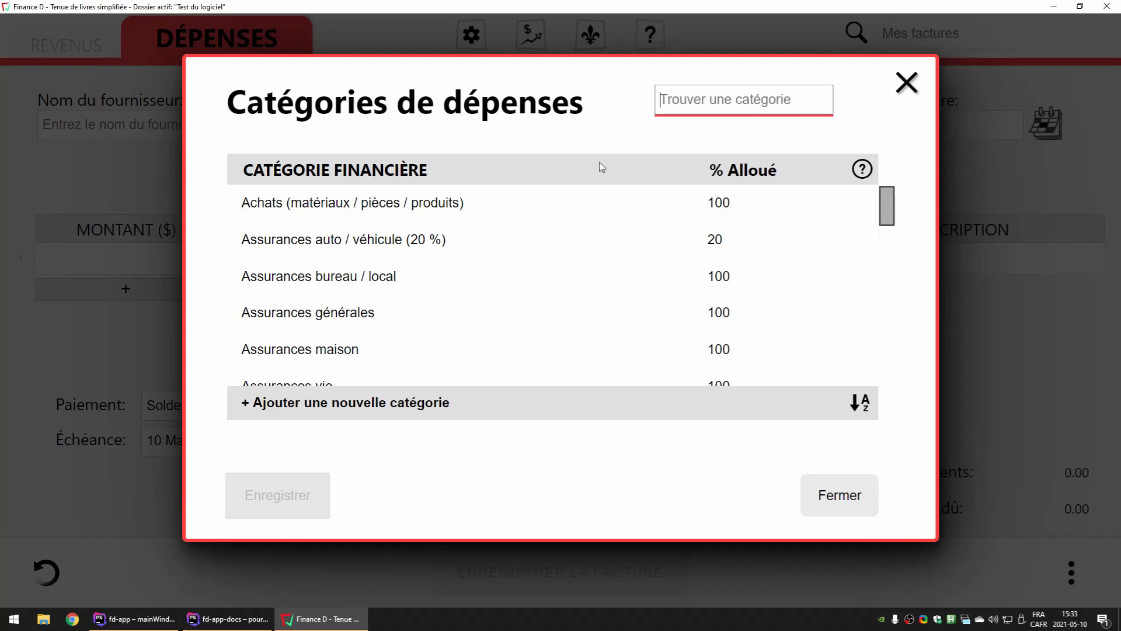
{"action": "mouse_move", "coordinate": [739, 170]}
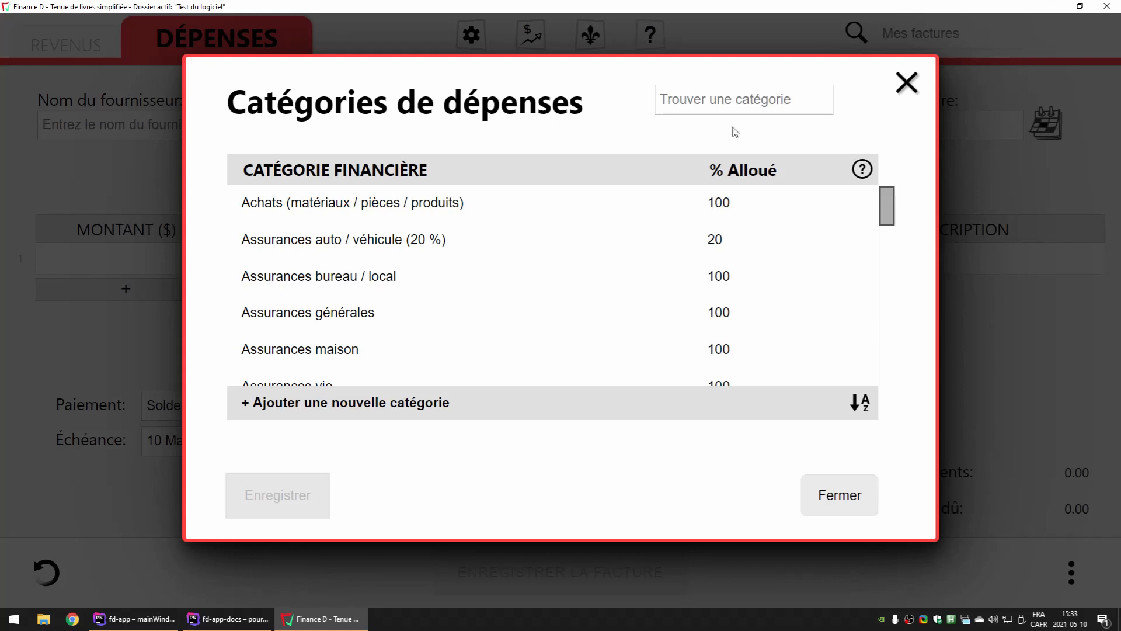
Search the expense categories for "vehicule" and check the matching word in the listed names
{"action": "left_click", "coordinate": [717, 100]}
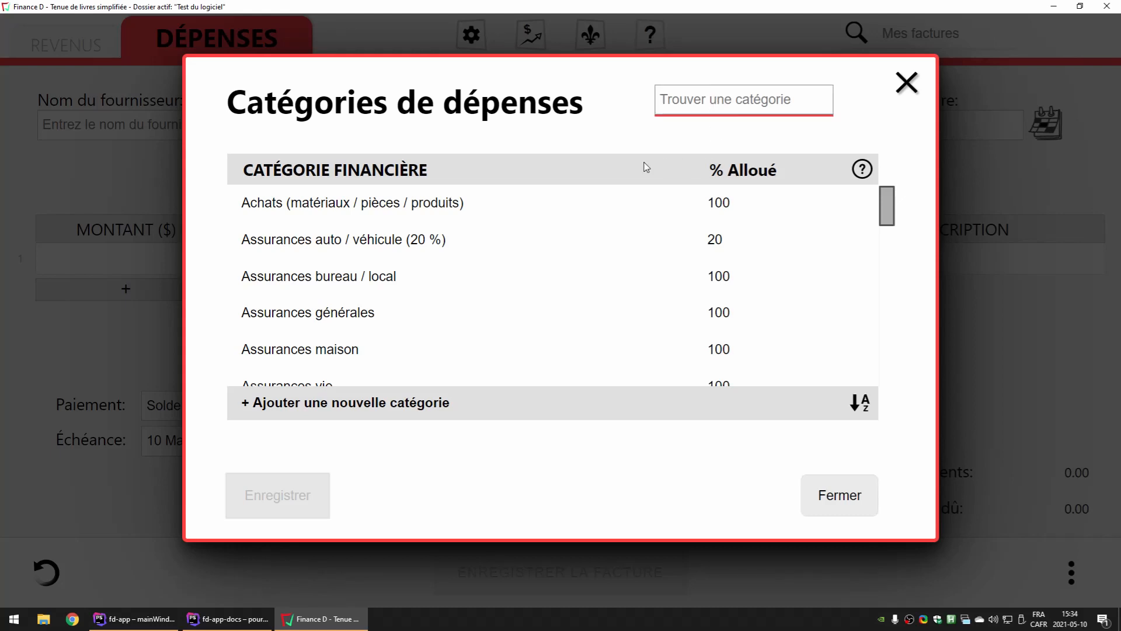
{"action": "mouse_move", "coordinate": [746, 177]}
{"action": "type", "text": "vehicule"}
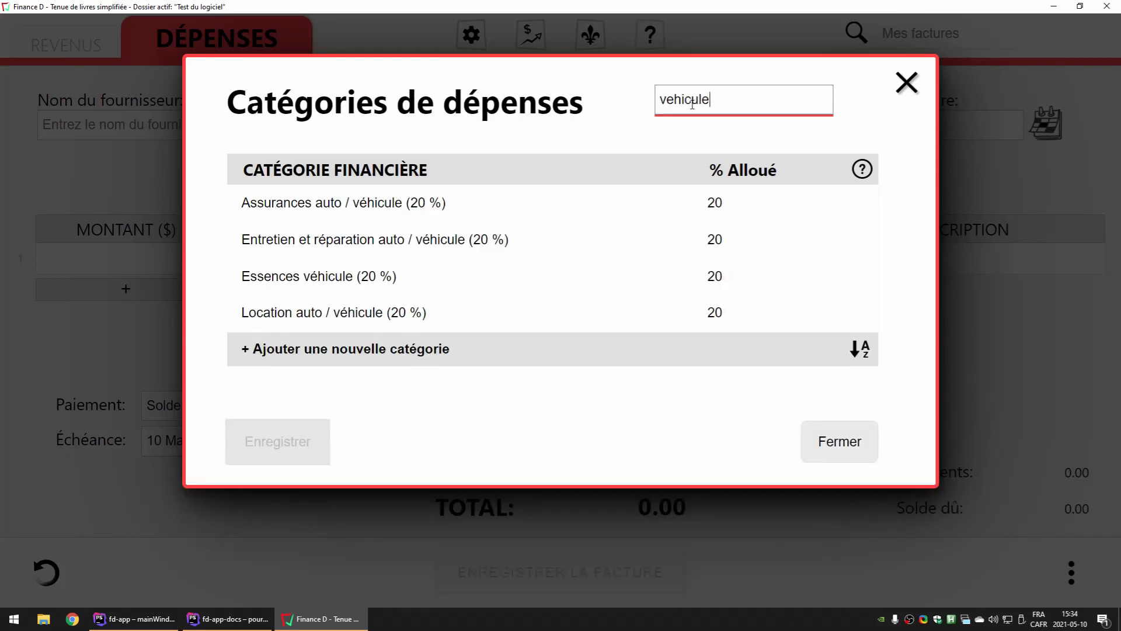
{"action": "double_click", "coordinate": [380, 202]}
{"action": "double_click", "coordinate": [446, 241]}
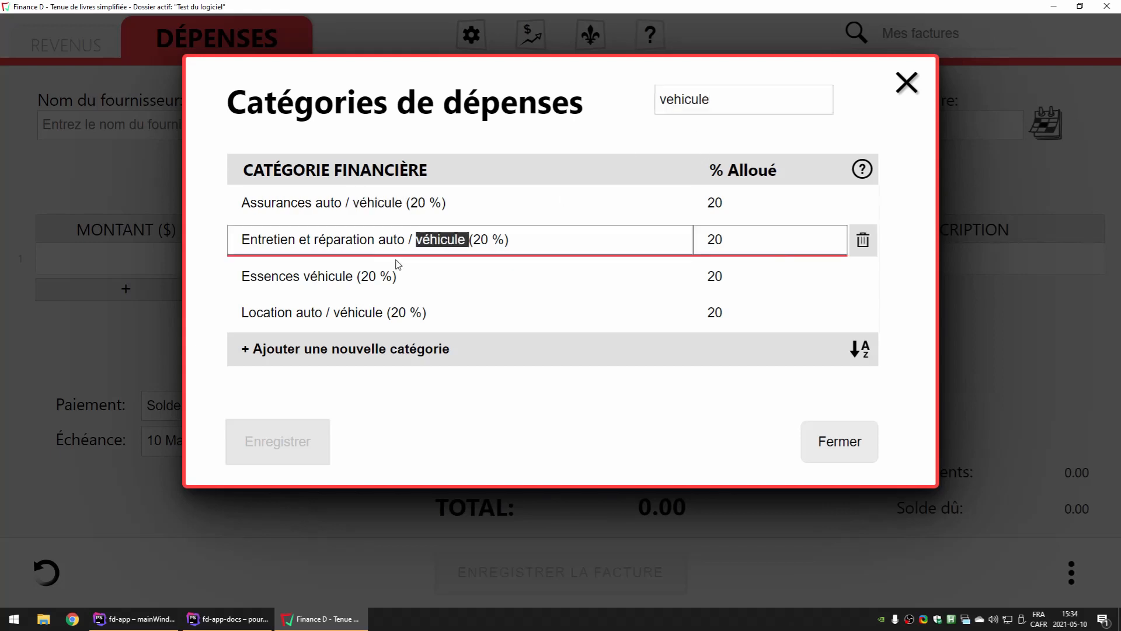
{"action": "double_click", "coordinate": [330, 276]}
Set the allocated percentage to 40 for the vehicle insurance, maintenance and repair, fuel and rental expense categories
{"action": "left_click", "coordinate": [773, 205]}
{"action": "left_click_drag", "start_coordinate": [770, 205], "coordinate": [695, 205]}
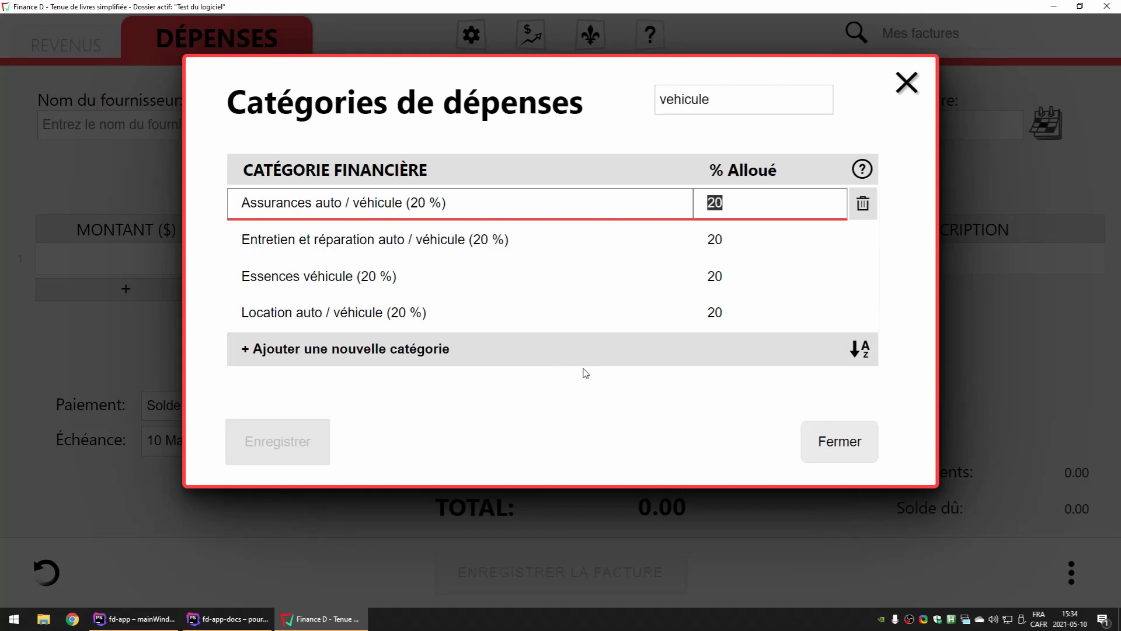
{"action": "type", "text": "40"}
{"action": "key", "text": "Tab"}
{"action": "type", "text": "40"}
{"action": "key", "text": "Tab"}
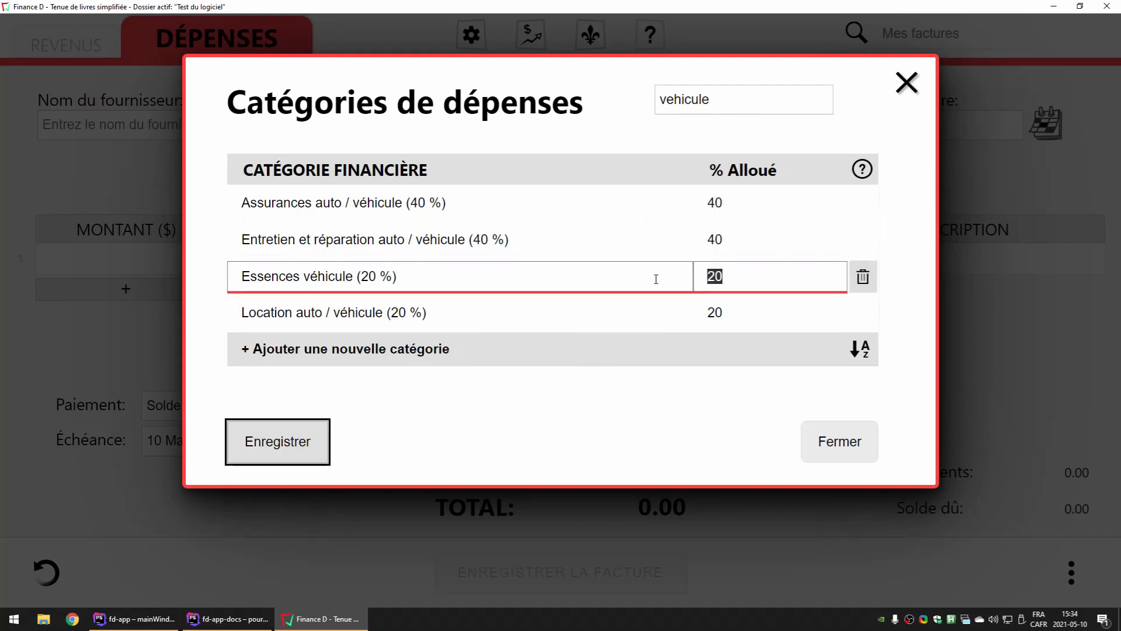
{"action": "type", "text": "40"}
{"action": "key", "text": "Tab"}
{"action": "type", "text": "40"}
{"action": "key", "text": "Tab"}
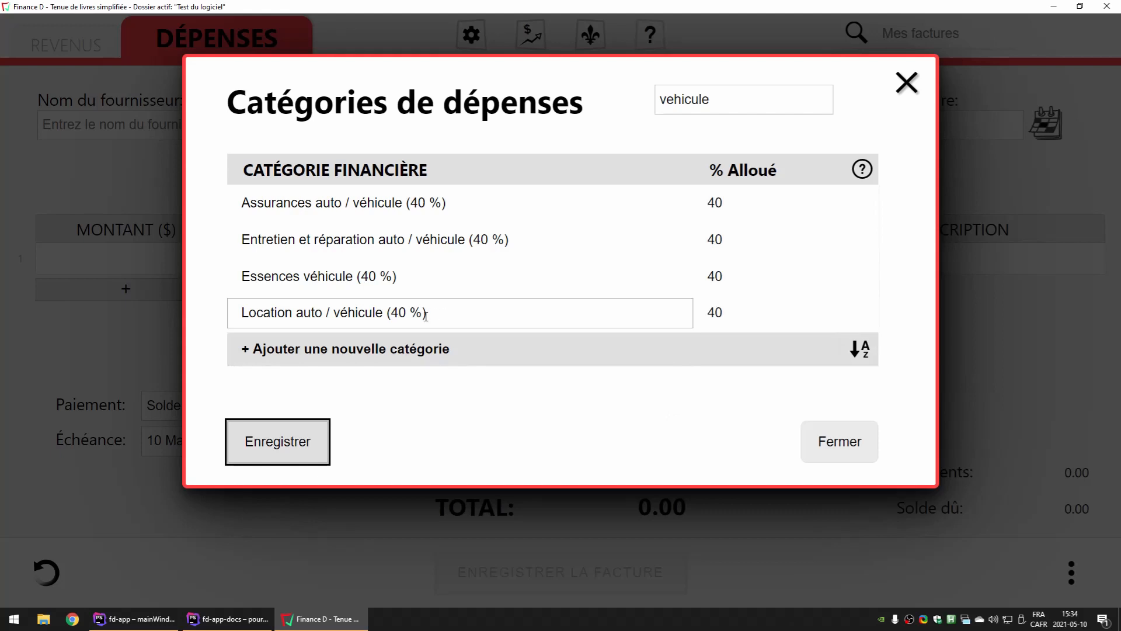
Check the percentage in the "Location auto / véhicule" category name and save the expense categories
{"action": "left_click_drag", "start_coordinate": [389, 314], "coordinate": [408, 313]}
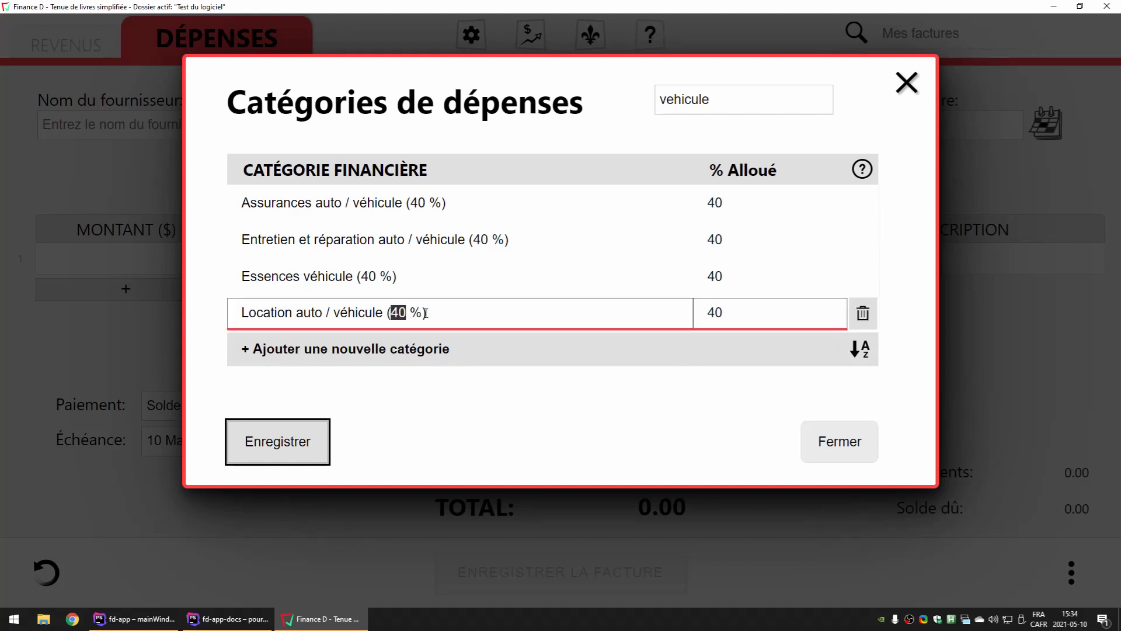
{"action": "left_click", "coordinate": [426, 314]}
{"action": "left_click", "coordinate": [730, 202]}
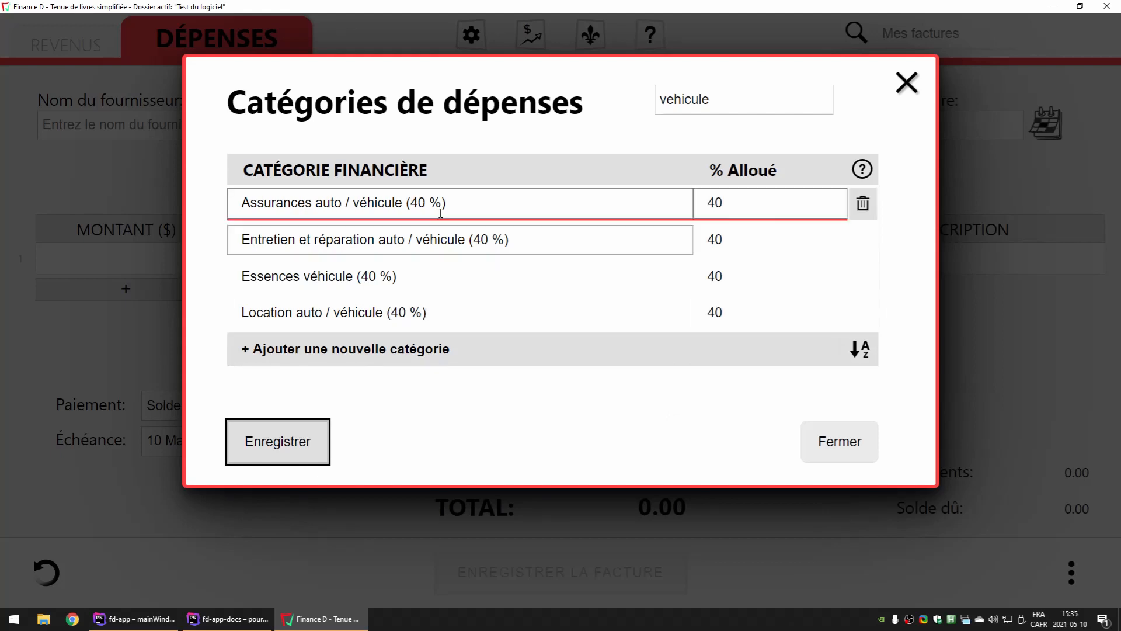
{"action": "left_click", "coordinate": [289, 446]}
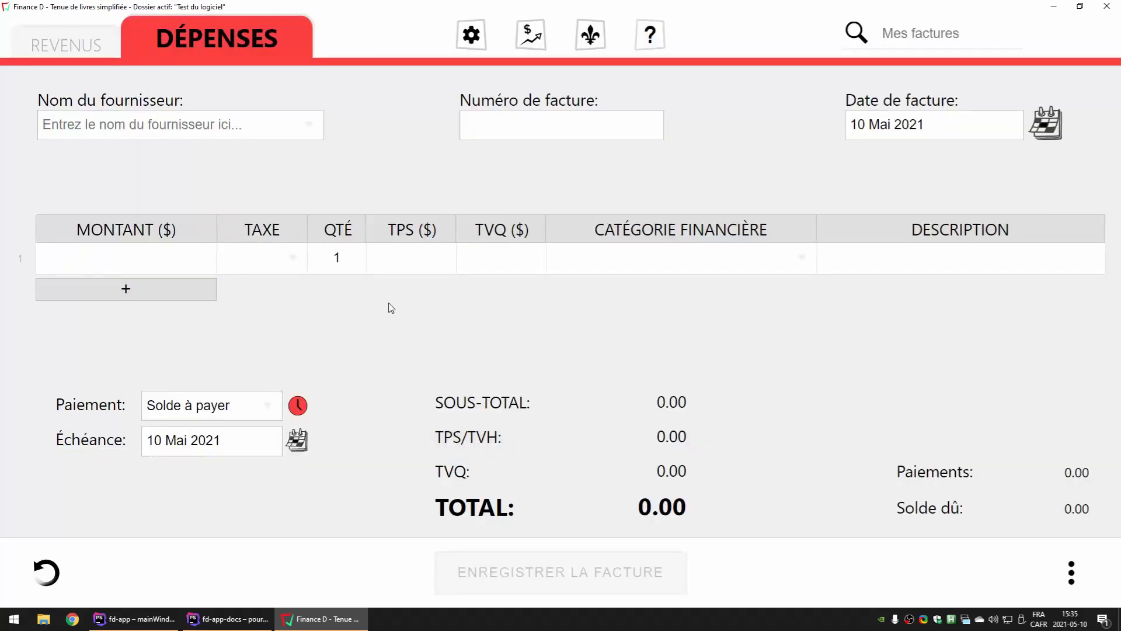
Search the category choices of expense line 1 for "Vehi" and choose "Assurances auto / véhicule (40 %)"
{"action": "left_click", "coordinate": [730, 259]}
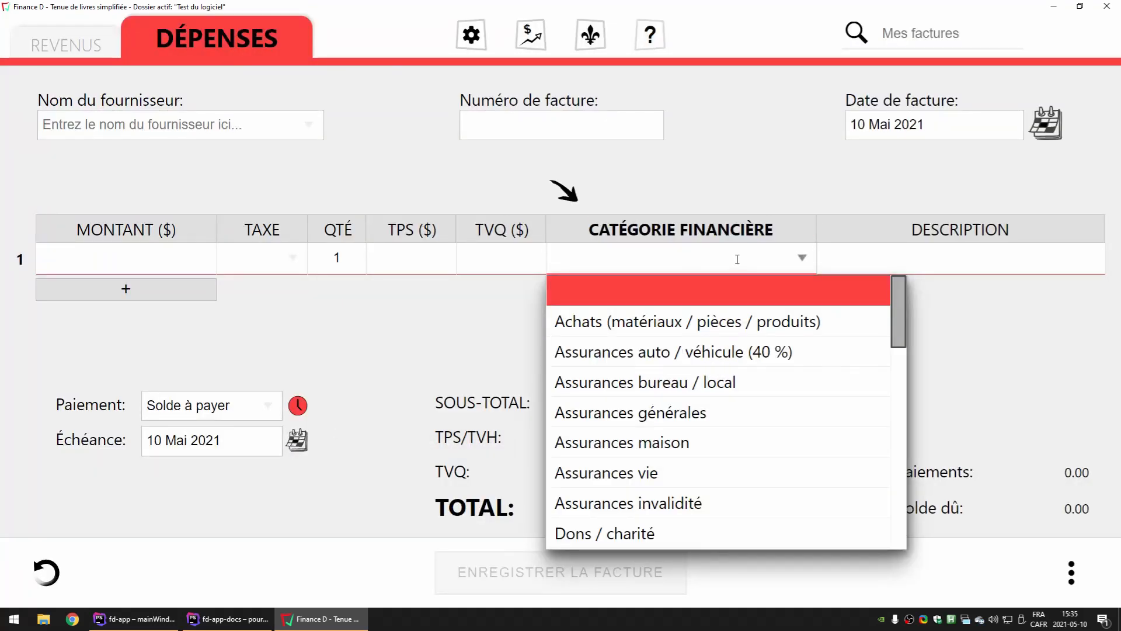
{"action": "type", "text": "Vehi"}
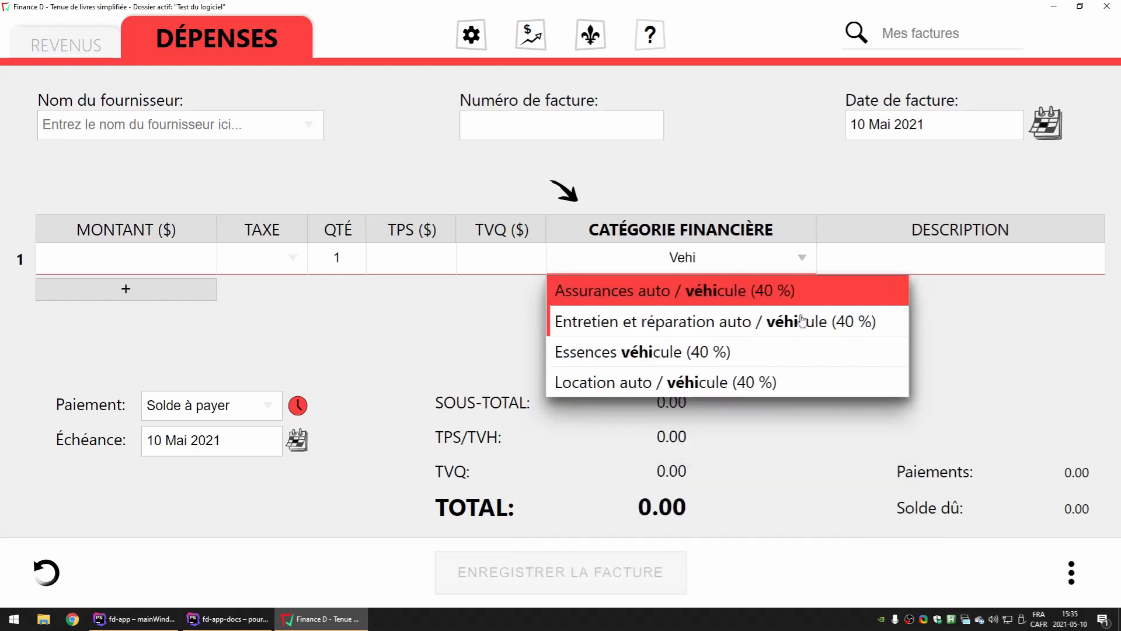
{"action": "left_click", "coordinate": [713, 301]}
{"action": "left_click", "coordinate": [614, 312]}
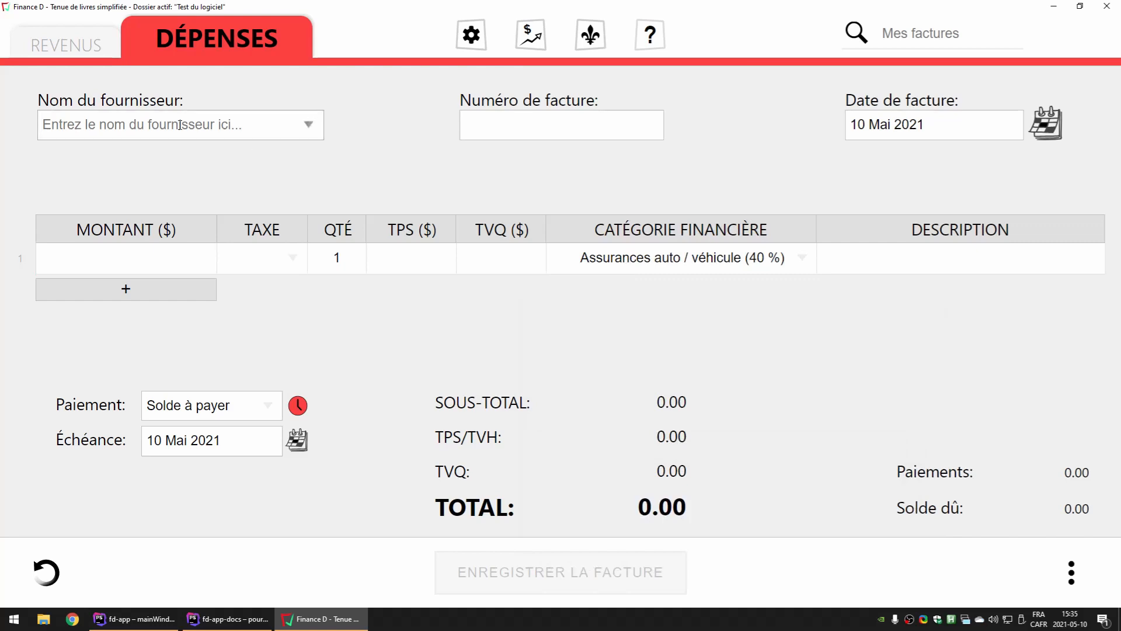
Choose Esso as the supplier and enter an amount of 100 on expense line 1
{"action": "left_click", "coordinate": [308, 124]}
{"action": "left_click", "coordinate": [96, 154]}
{"action": "left_click", "coordinate": [138, 255]}
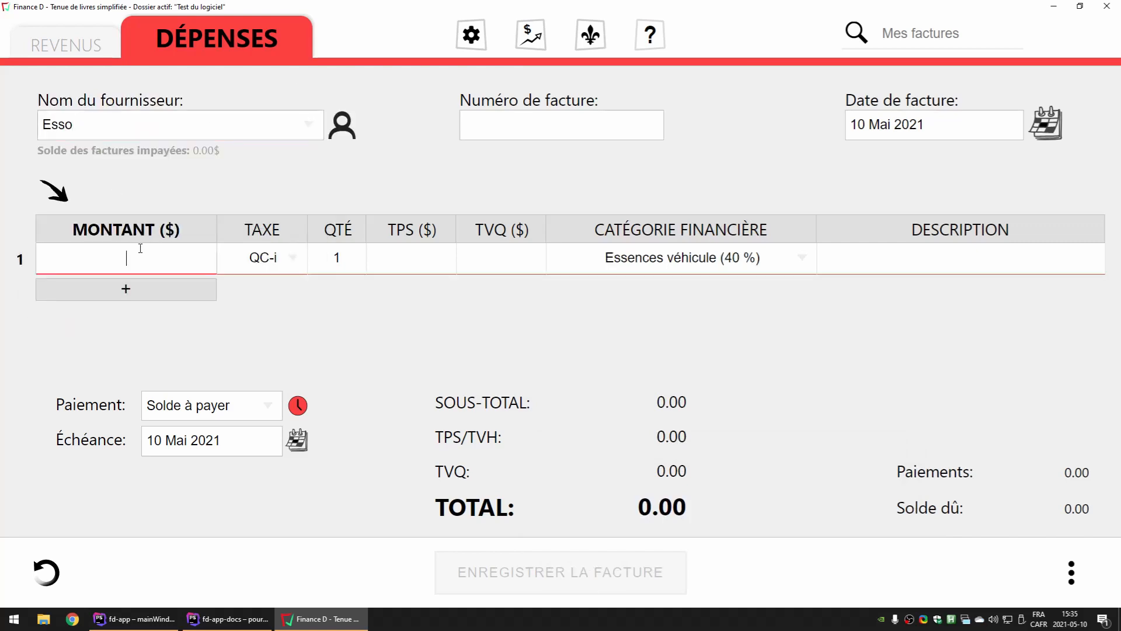
{"action": "type", "text": "100"}
{"action": "key", "text": "Tab"}
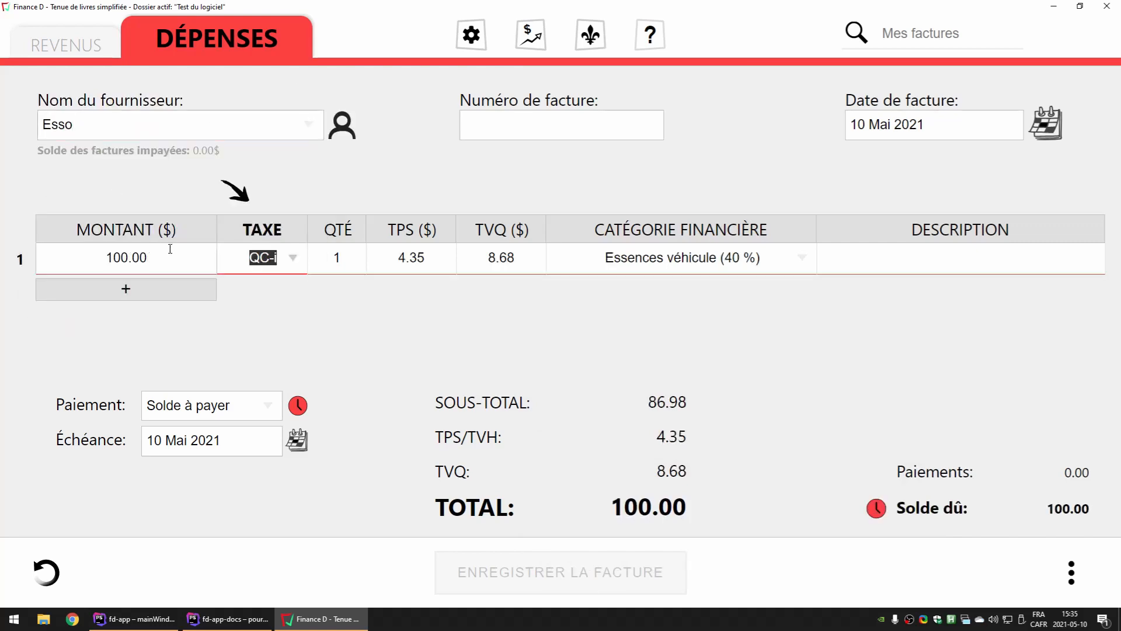
Check the amount and the TPS and TVQ taxes on expense line 1
{"action": "left_click", "coordinate": [115, 258]}
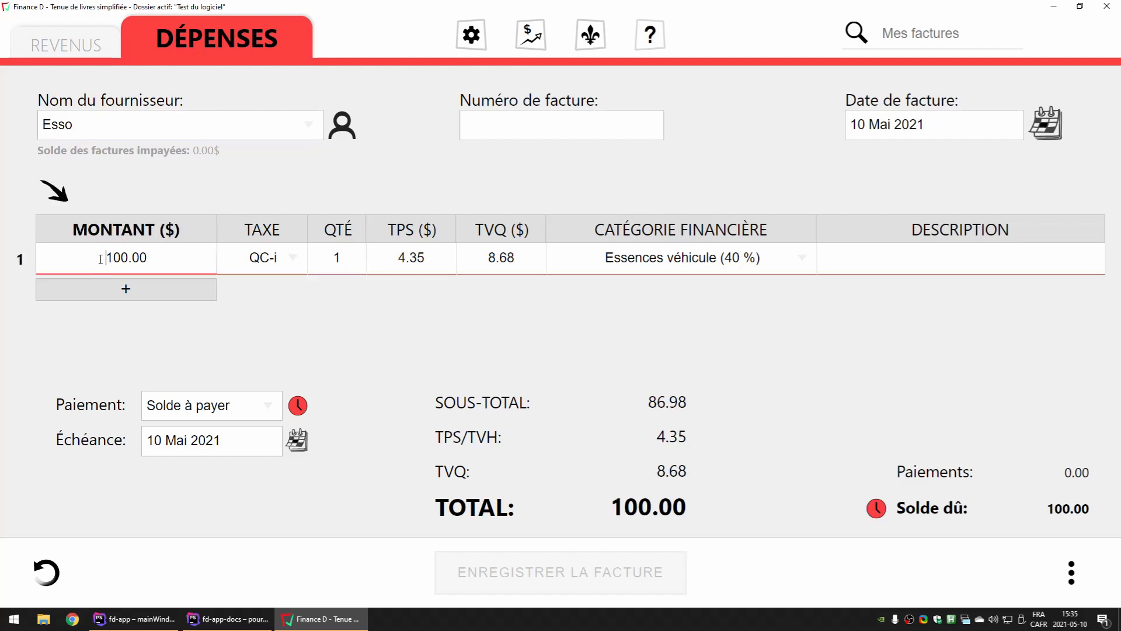
{"action": "double_click", "coordinate": [94, 255]}
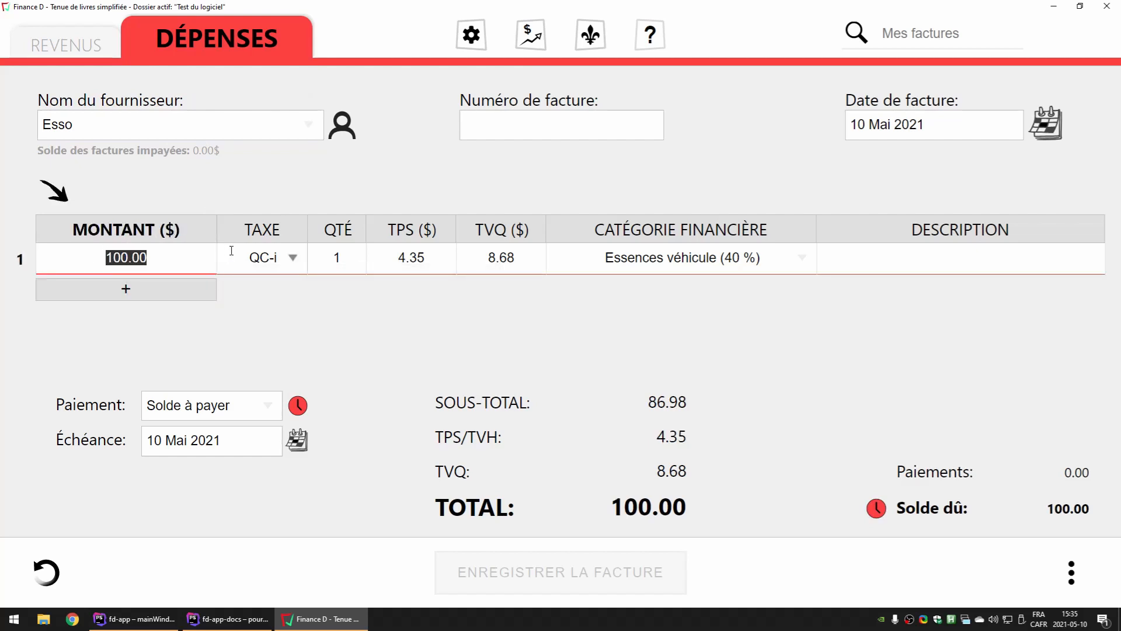
{"action": "double_click", "coordinate": [401, 258]}
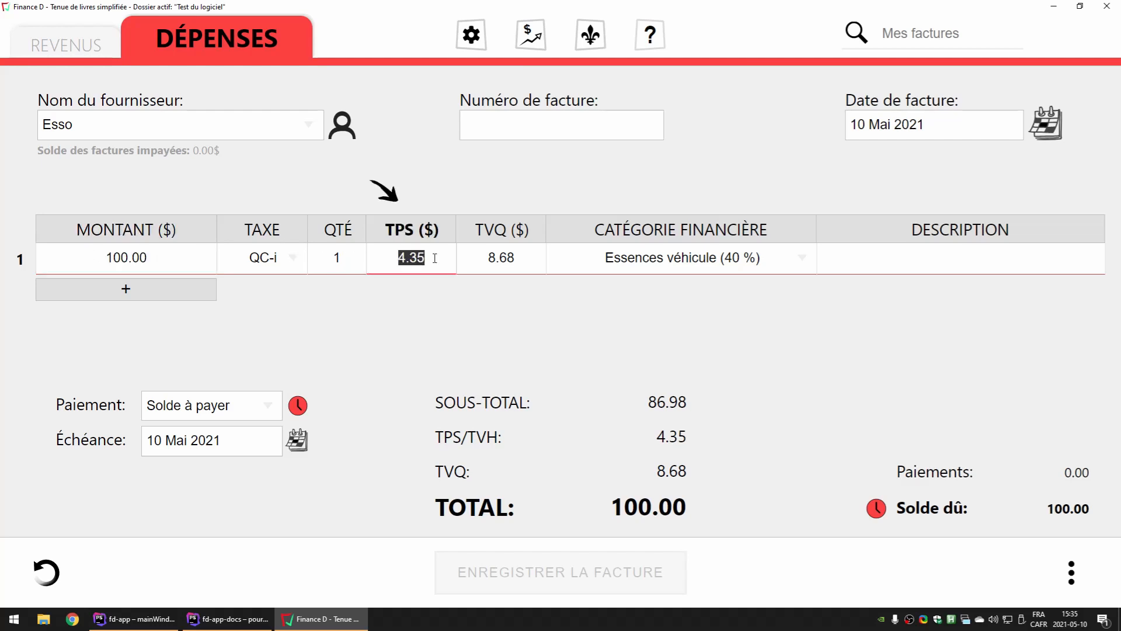
{"action": "double_click", "coordinate": [503, 256]}
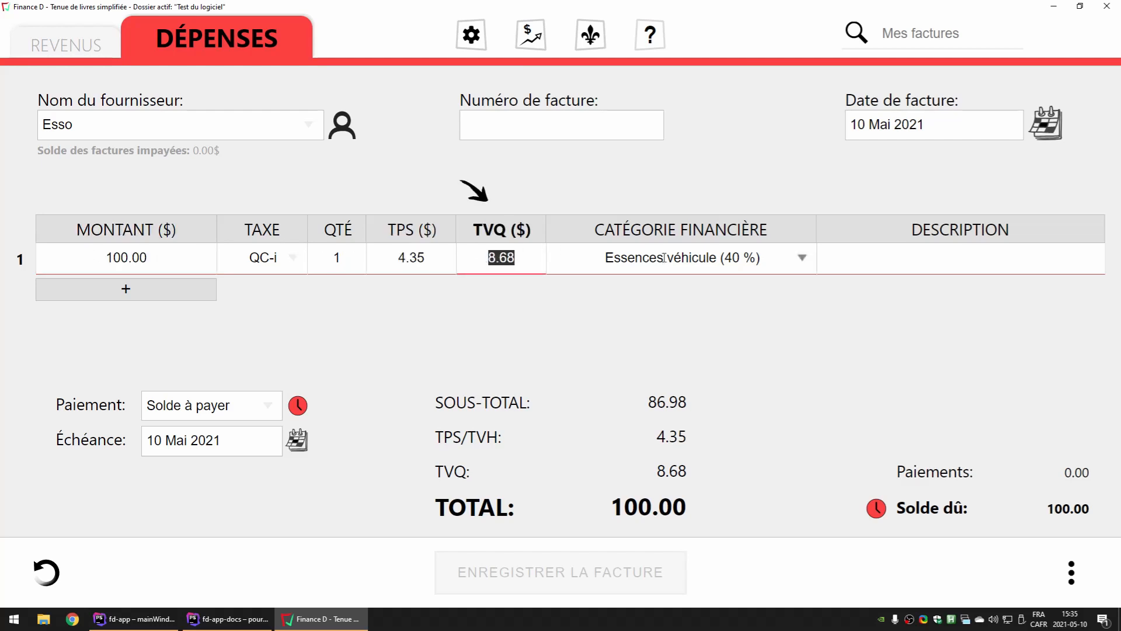
Check the category assigned to expense line 1 and its available choices, keeping "Essences véhicule (40 %)"
{"action": "left_click", "coordinate": [887, 262]}
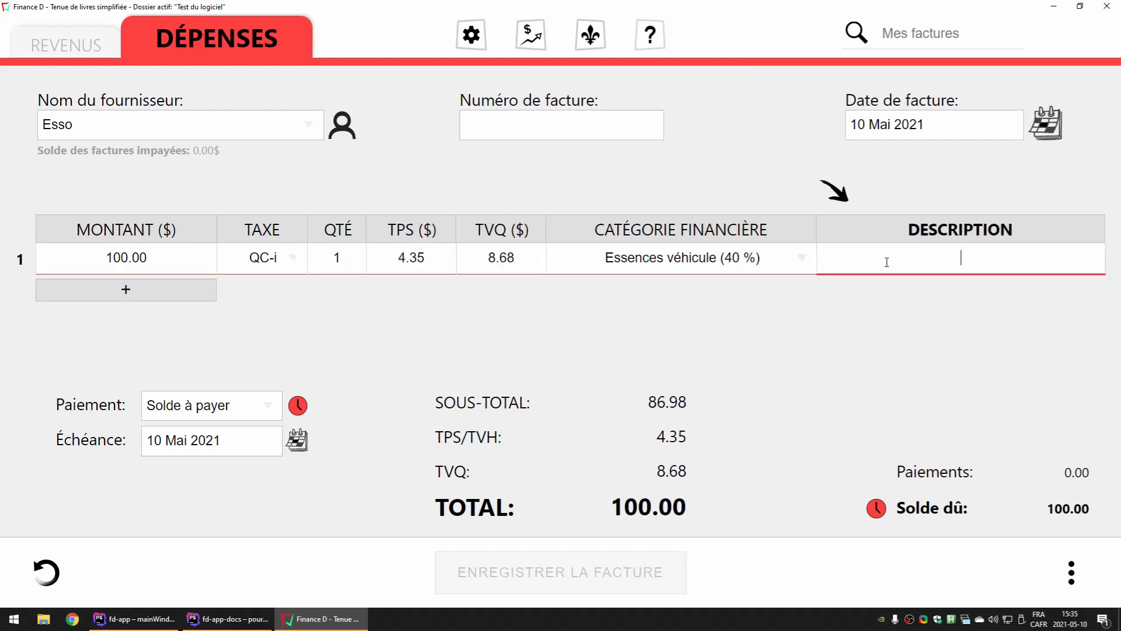
{"action": "double_click", "coordinate": [739, 263]}
{"action": "left_click", "coordinate": [763, 257]}
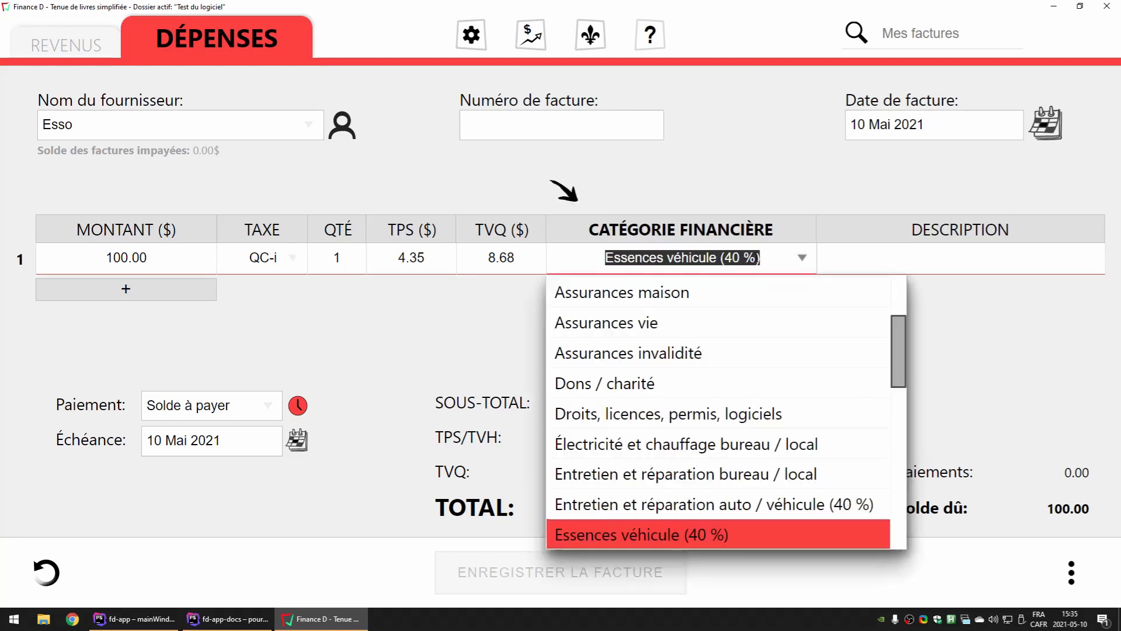
{"action": "left_click", "coordinate": [862, 255]}
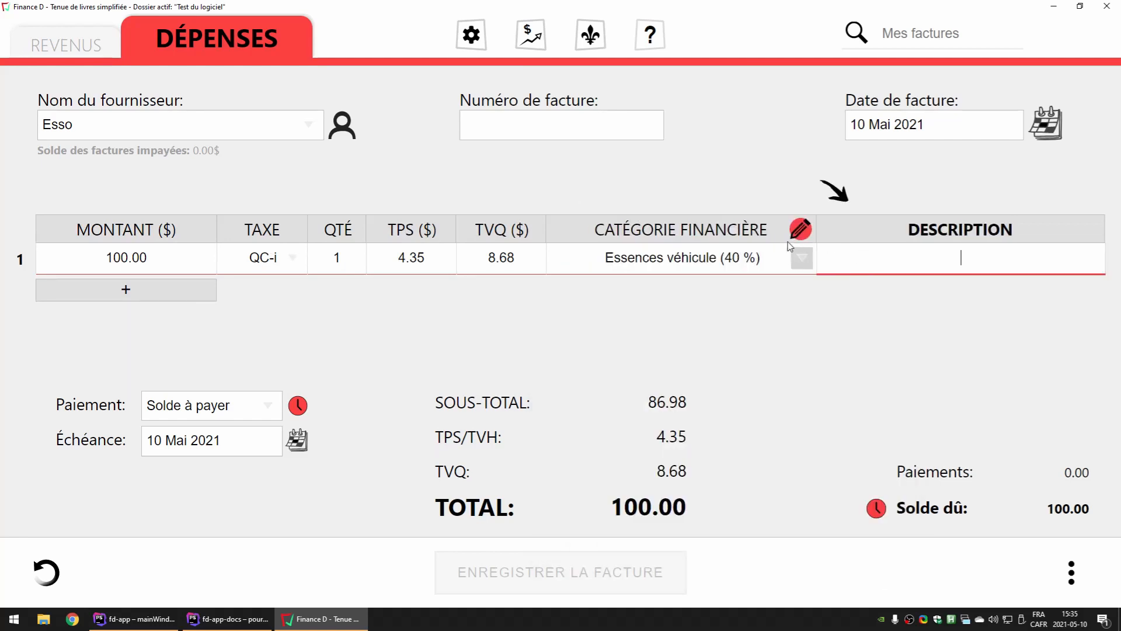
{"action": "left_click", "coordinate": [718, 155]}
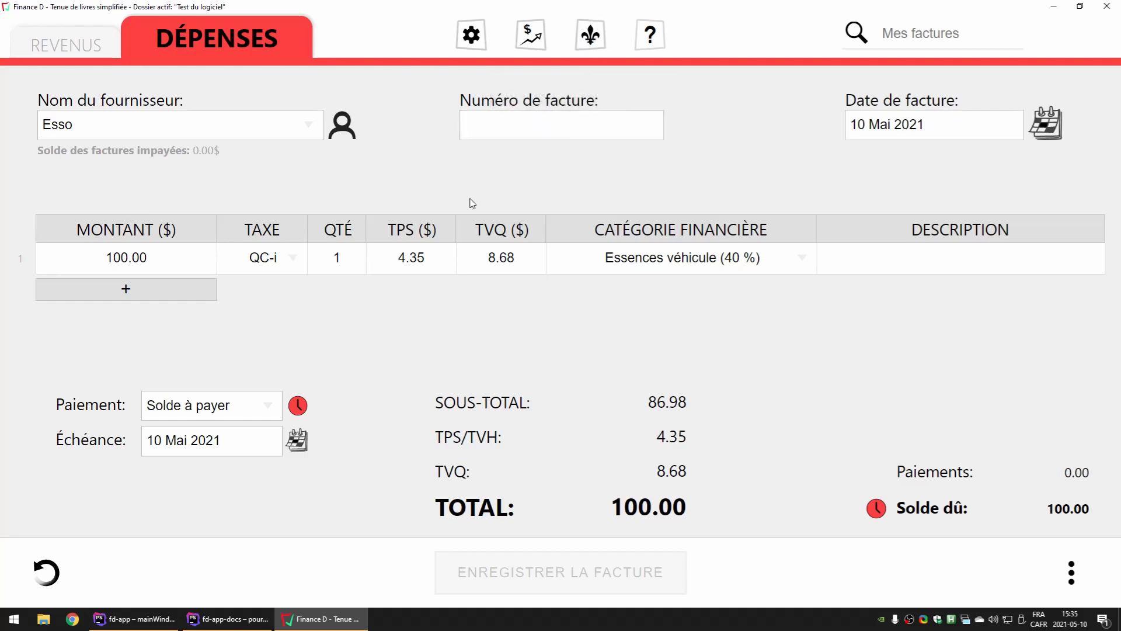
Compare the TPS and TVQ amounts with the allocated percentage in the category of expense line 1
{"action": "left_click", "coordinate": [399, 257]}
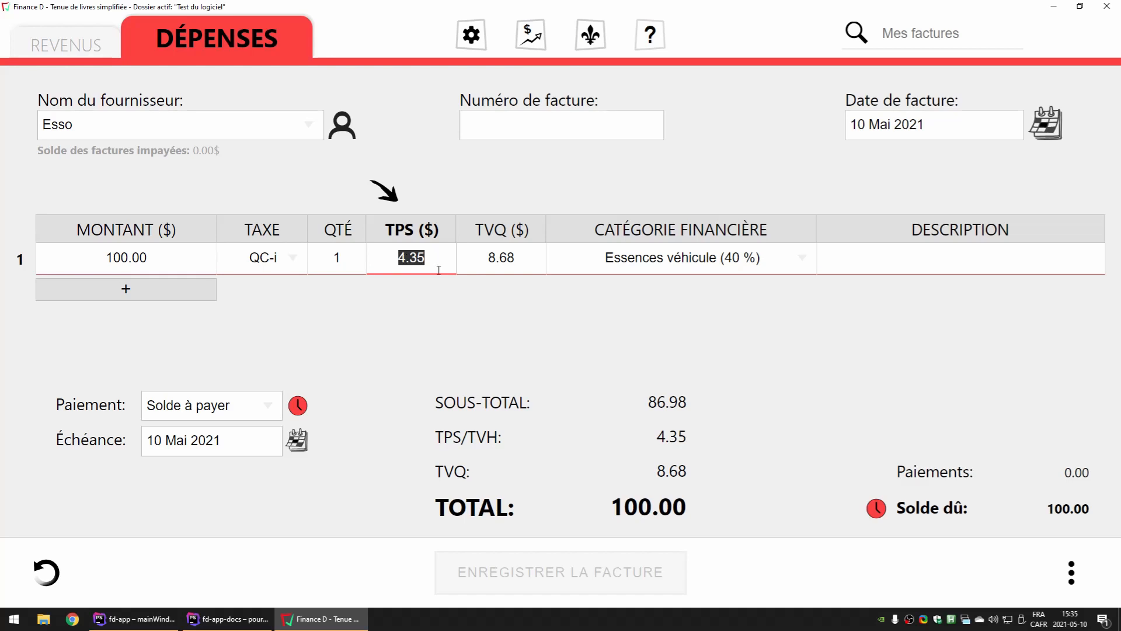
{"action": "left_click", "coordinate": [465, 257]}
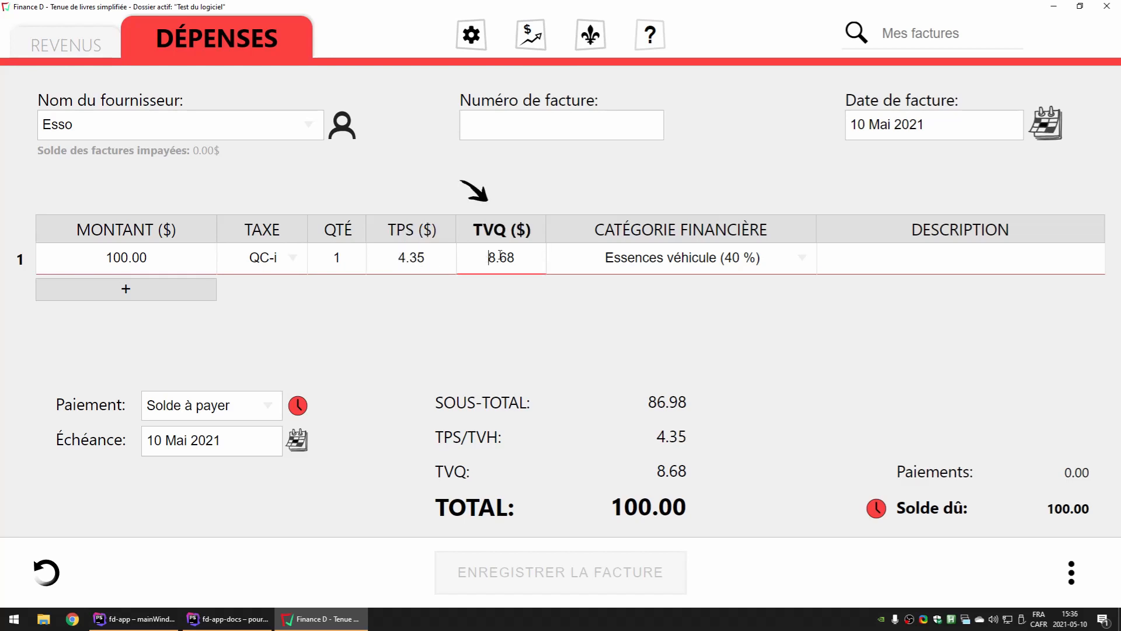
{"action": "double_click", "coordinate": [523, 257]}
{"action": "left_click_drag", "start_coordinate": [728, 258], "coordinate": [598, 254]}
{"action": "left_click", "coordinate": [705, 184]}
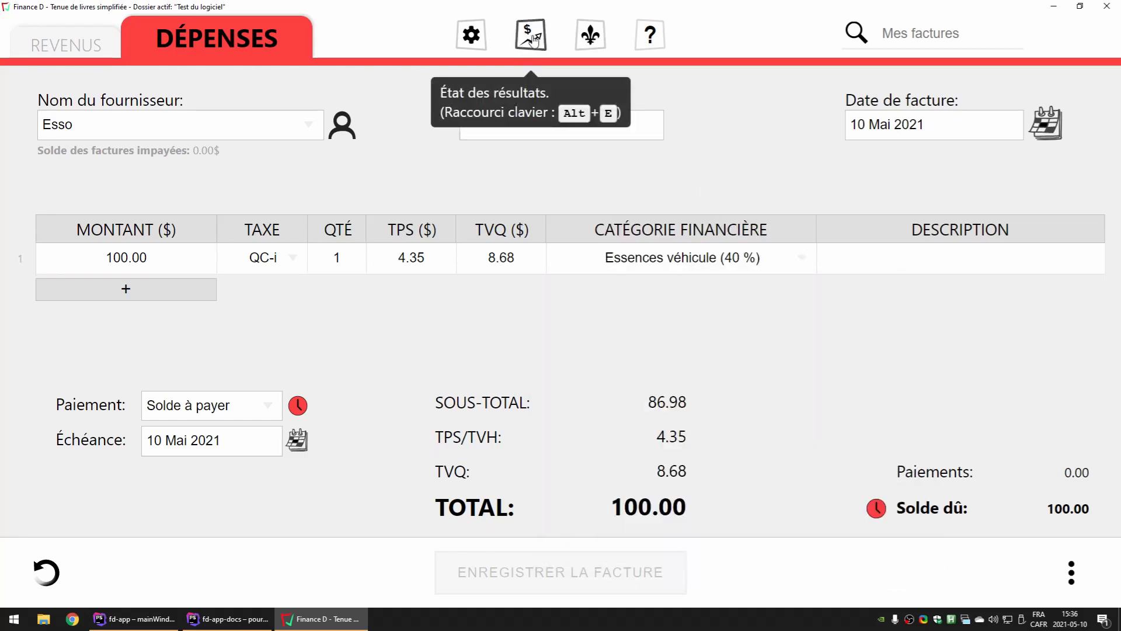
Open this year's income statement beside the invoice and compare it with the invoice subtotal
{"action": "left_click", "coordinate": [529, 42]}
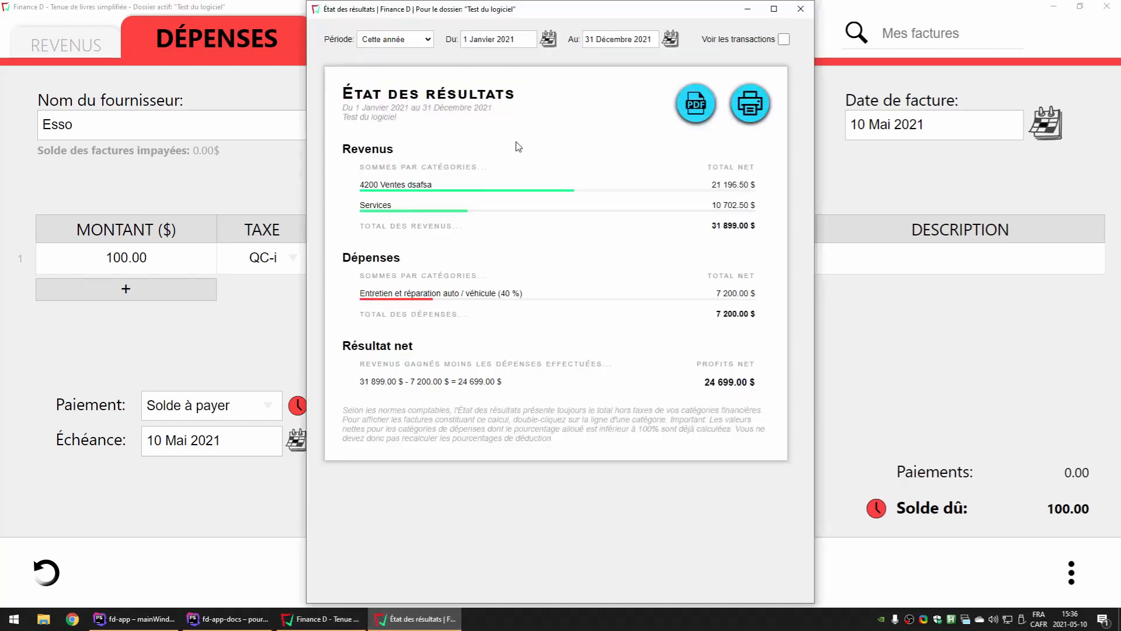
{"action": "left_click_drag", "start_coordinate": [500, 16], "coordinate": [269, 16]}
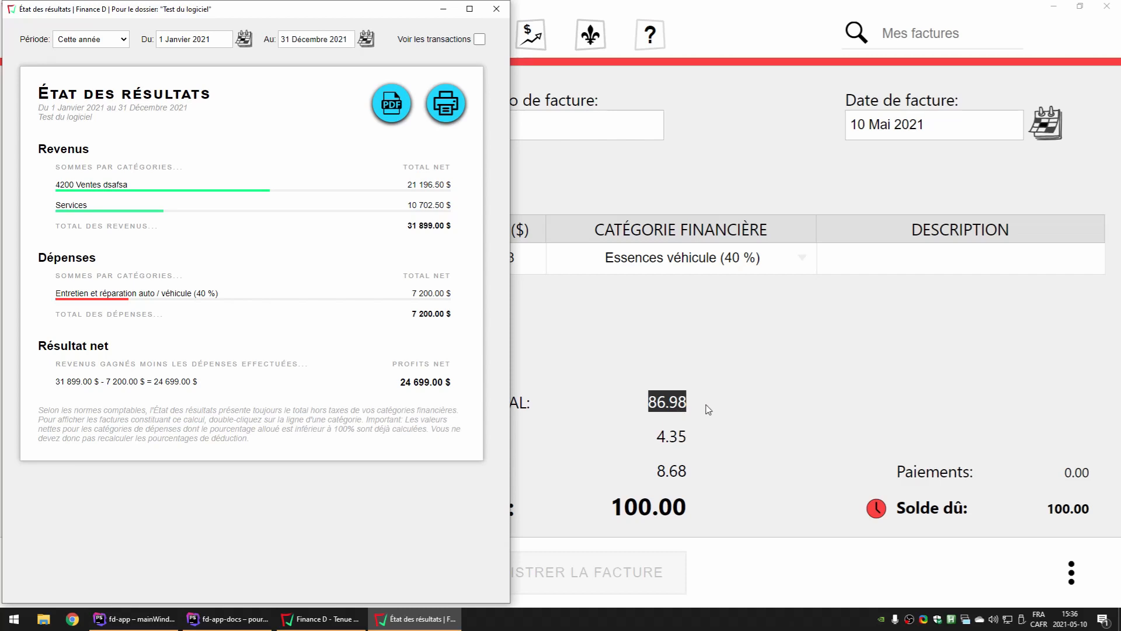
{"action": "left_click", "coordinate": [834, 363]}
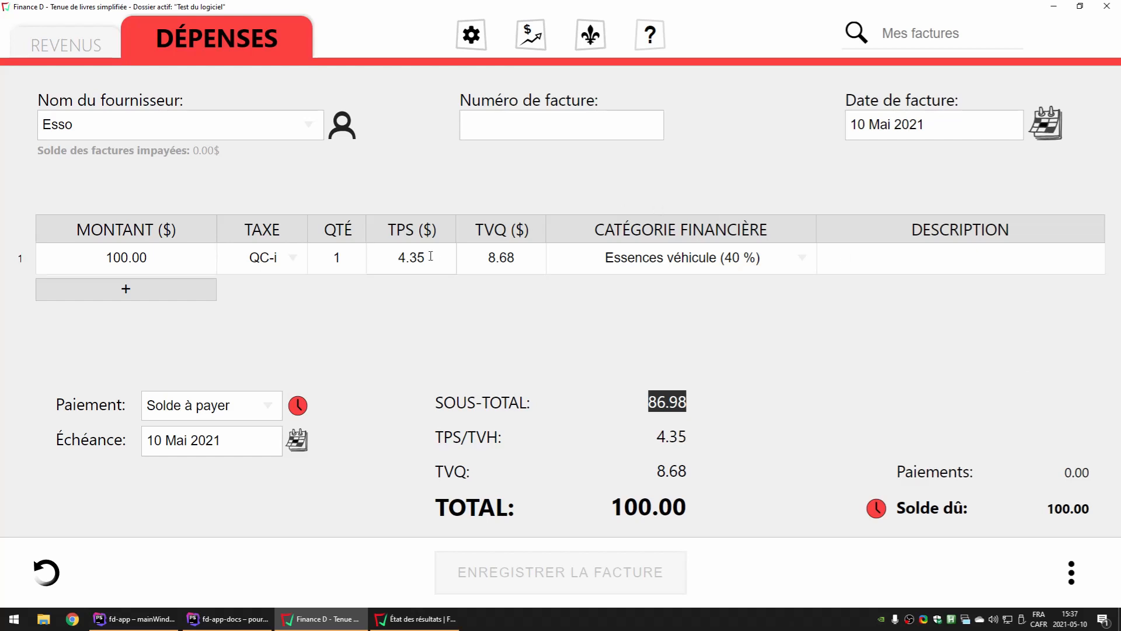
Review the TPS, amount, subtotal and financial category of the Esso expense invoice
{"action": "left_click", "coordinate": [379, 261]}
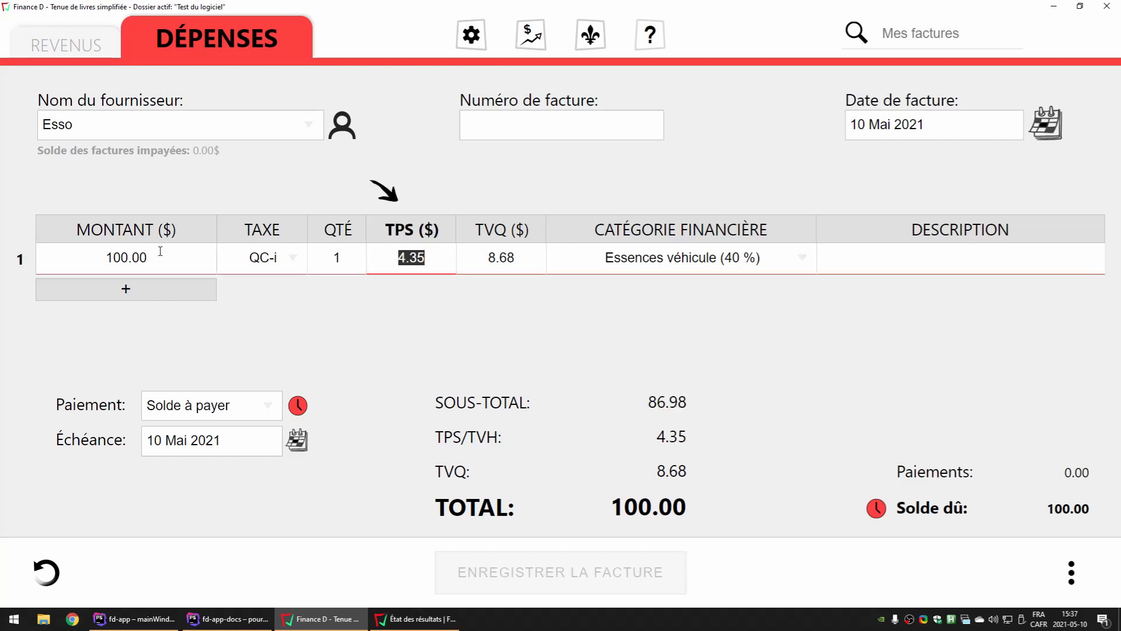
{"action": "left_click", "coordinate": [144, 262]}
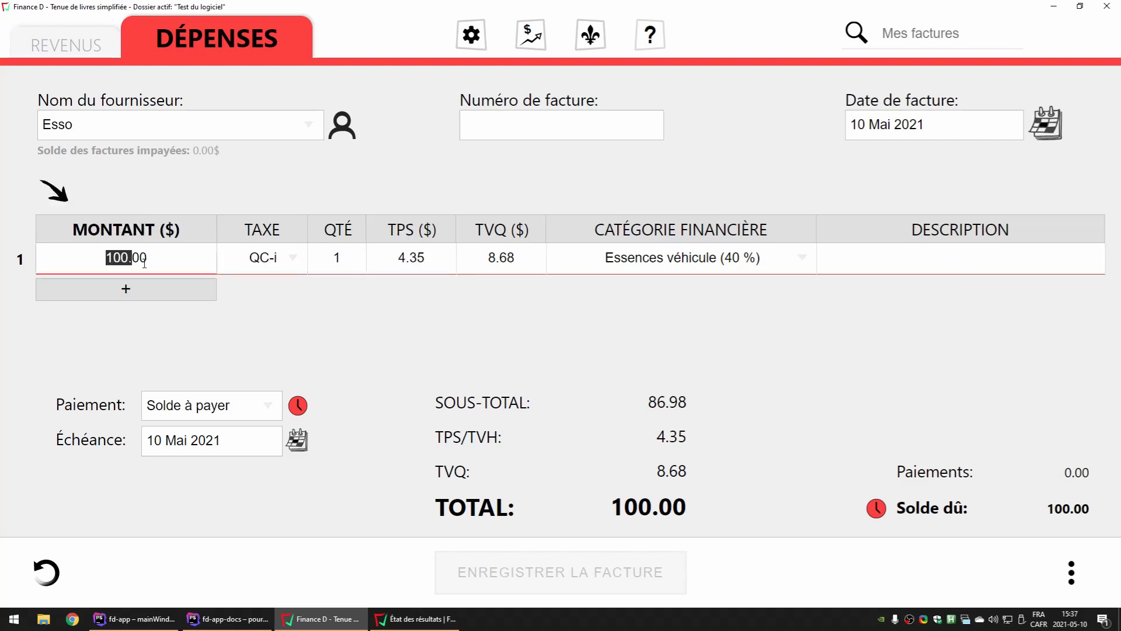
{"action": "left_click", "coordinate": [236, 197]}
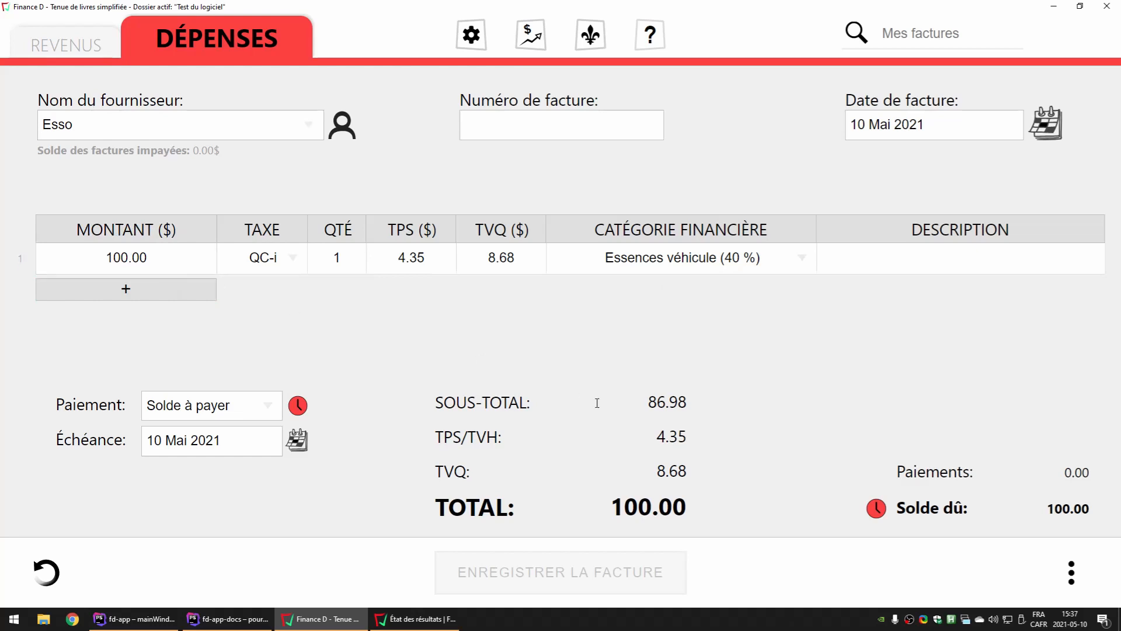
{"action": "double_click", "coordinate": [646, 405]}
{"action": "left_click", "coordinate": [831, 259]}
{"action": "left_click", "coordinate": [732, 258]}
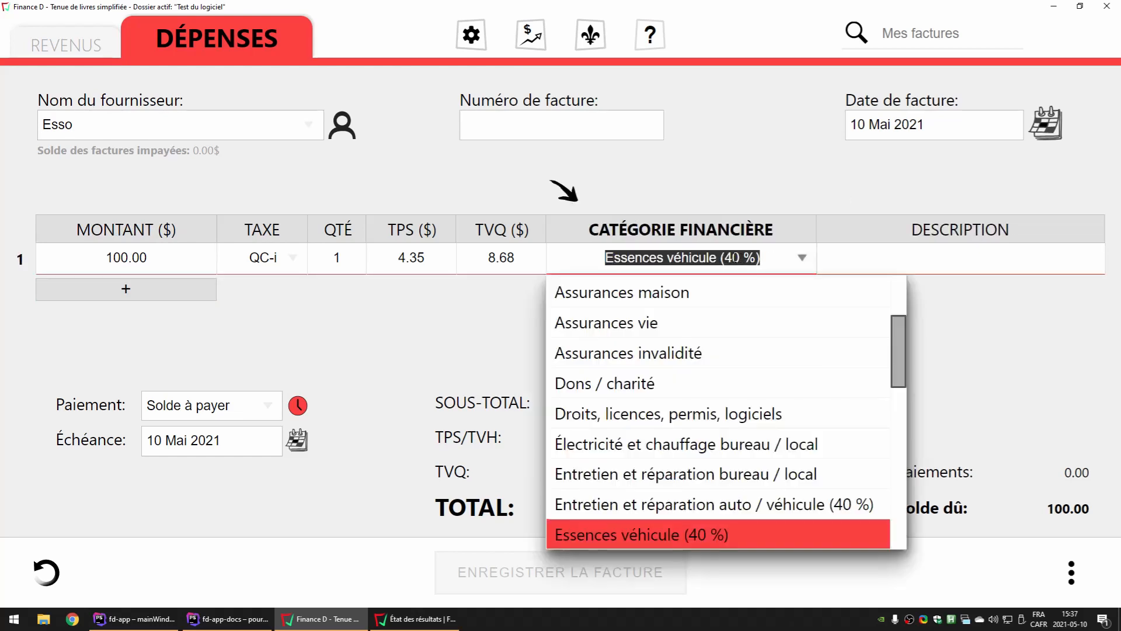
{"action": "left_click", "coordinate": [779, 206]}
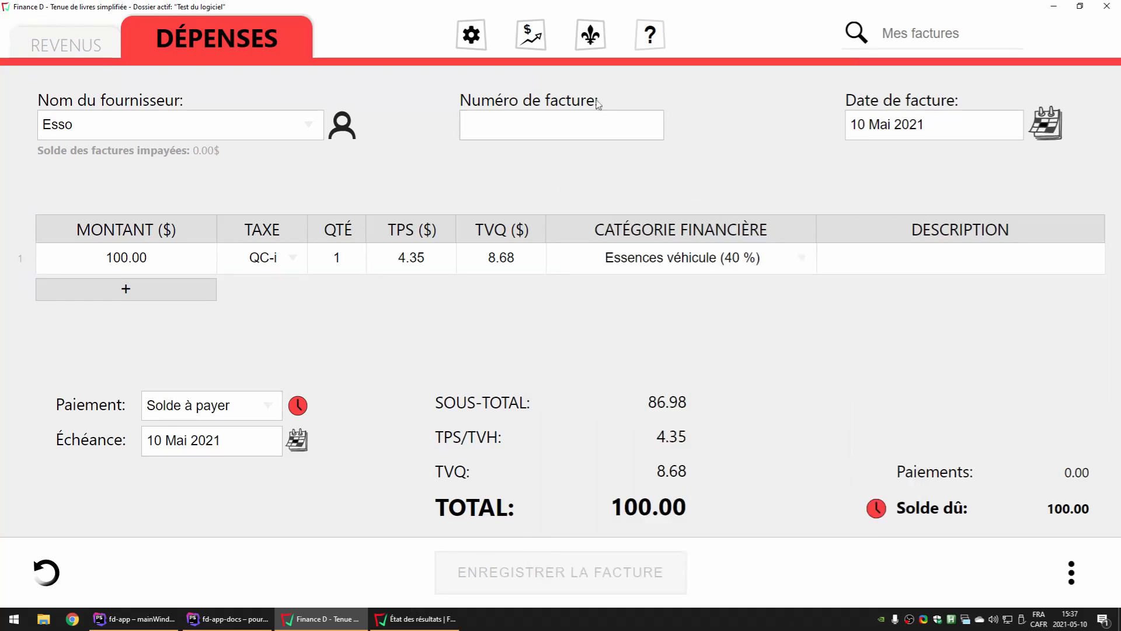
View the income statement again and examine this year's tax summary with its transactions listed, down to the taxed expense transactions
{"action": "left_click", "coordinate": [531, 36]}
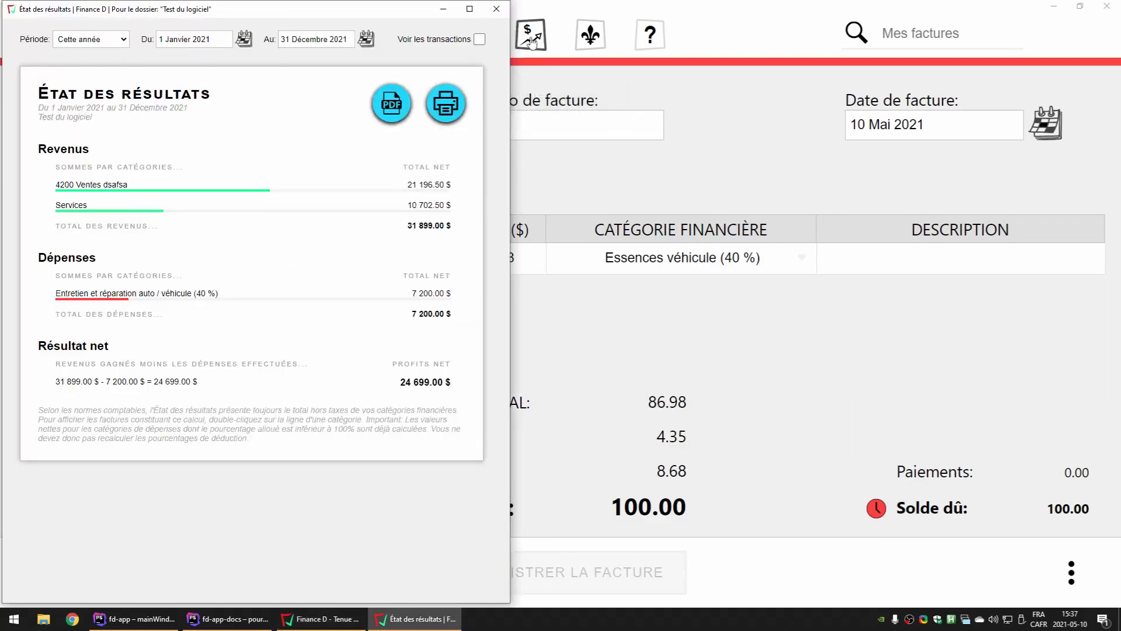
{"action": "left_click", "coordinate": [546, 33]}
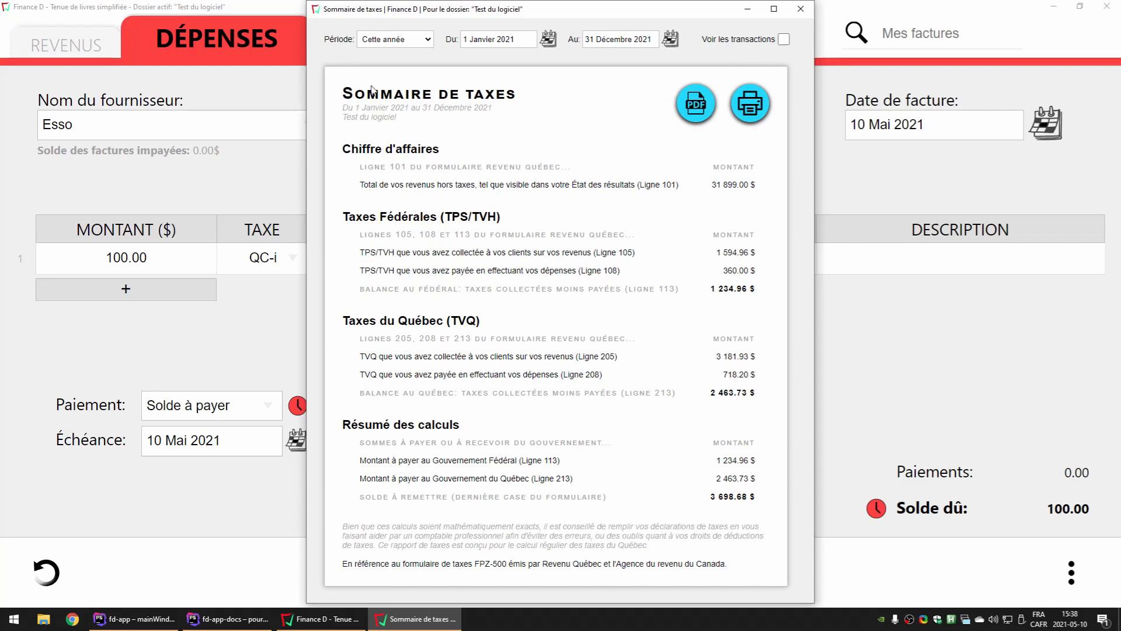
{"action": "left_click", "coordinate": [784, 40]}
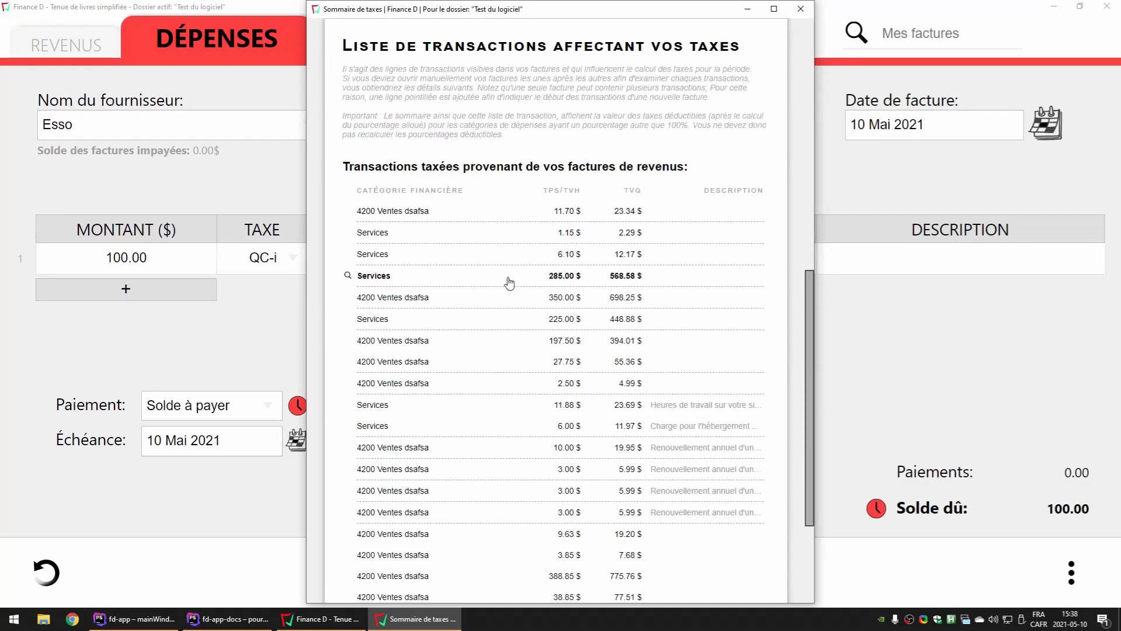
{"action": "scroll", "coordinate": [509, 314], "scroll_direction": "down", "scroll_amount": 3}
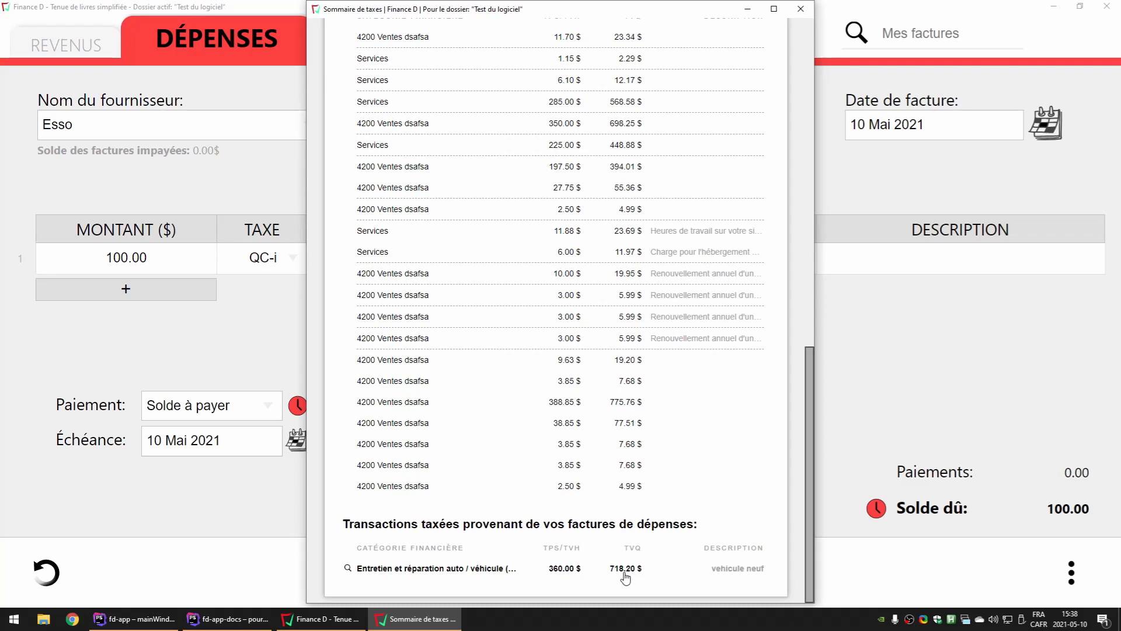
{"action": "scroll", "coordinate": [624, 575], "scroll_direction": "up", "scroll_amount": 13}
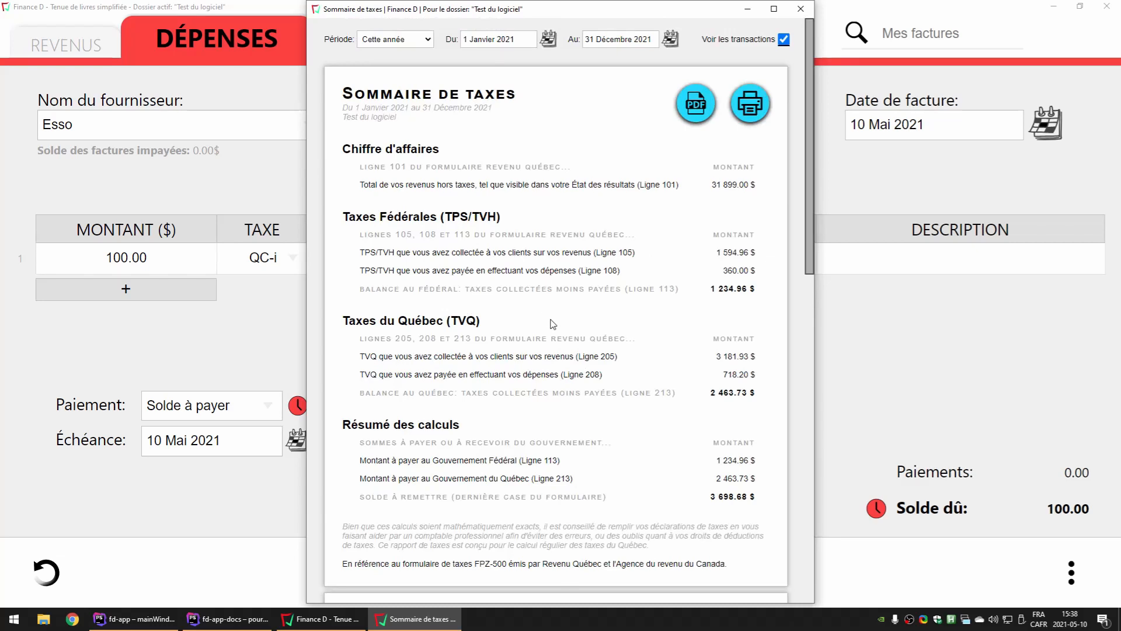
{"action": "left_click", "coordinate": [800, 8]}
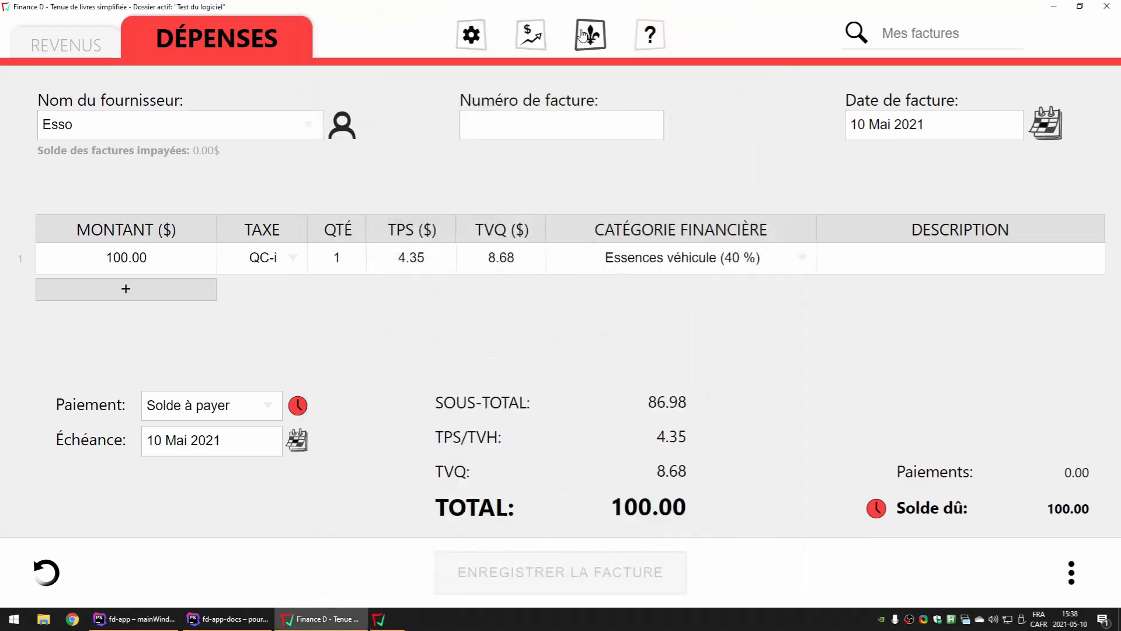
Open the income statement with its transactions listed and examine the expense transactions by category
{"action": "left_click", "coordinate": [527, 44]}
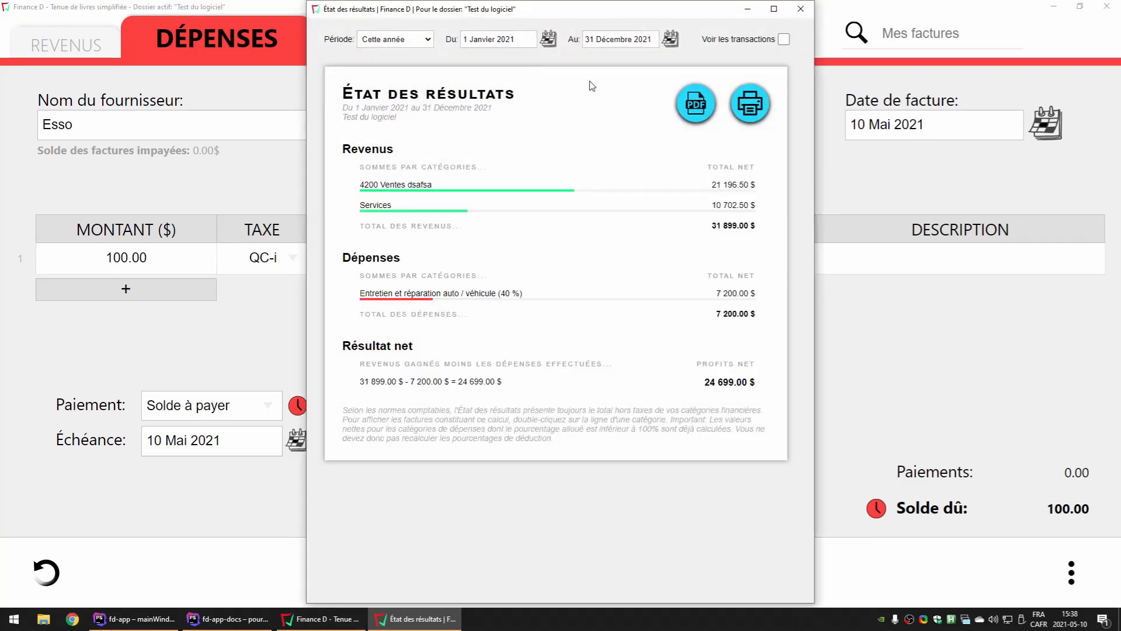
{"action": "left_click", "coordinate": [783, 39]}
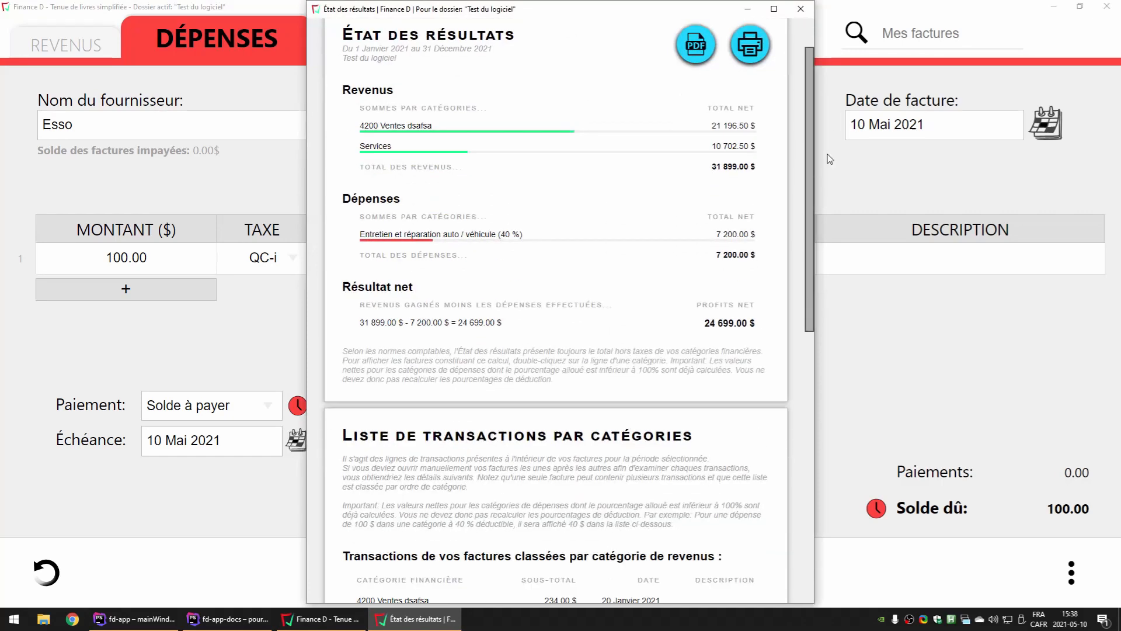
{"action": "scroll", "coordinate": [469, 228], "scroll_direction": "down", "scroll_amount": 3}
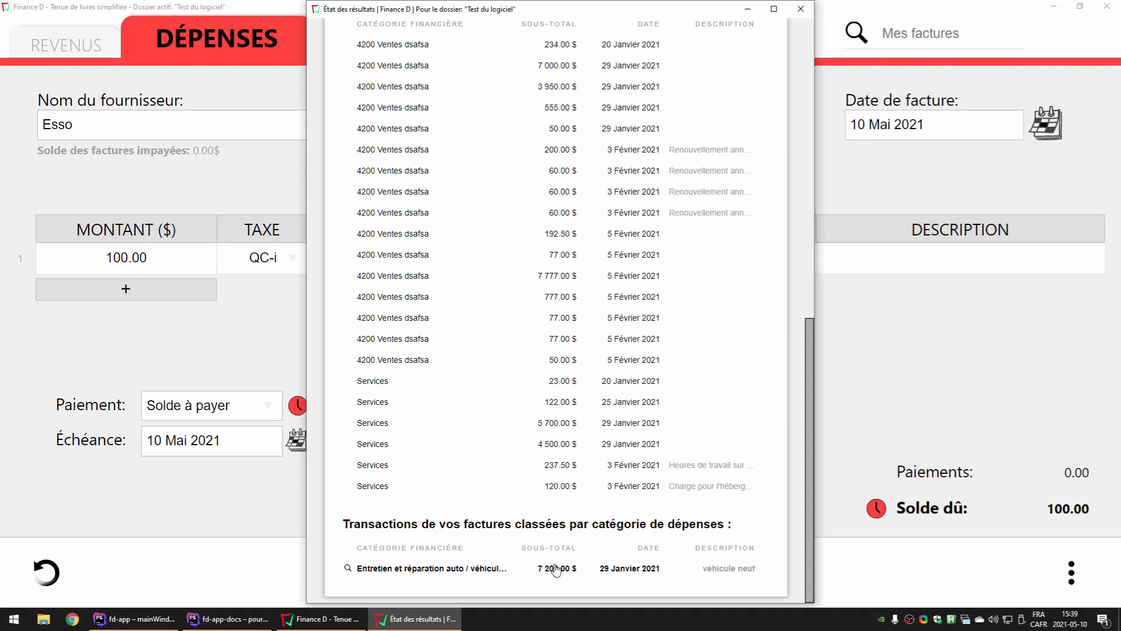
{"action": "left_click", "coordinate": [913, 406]}
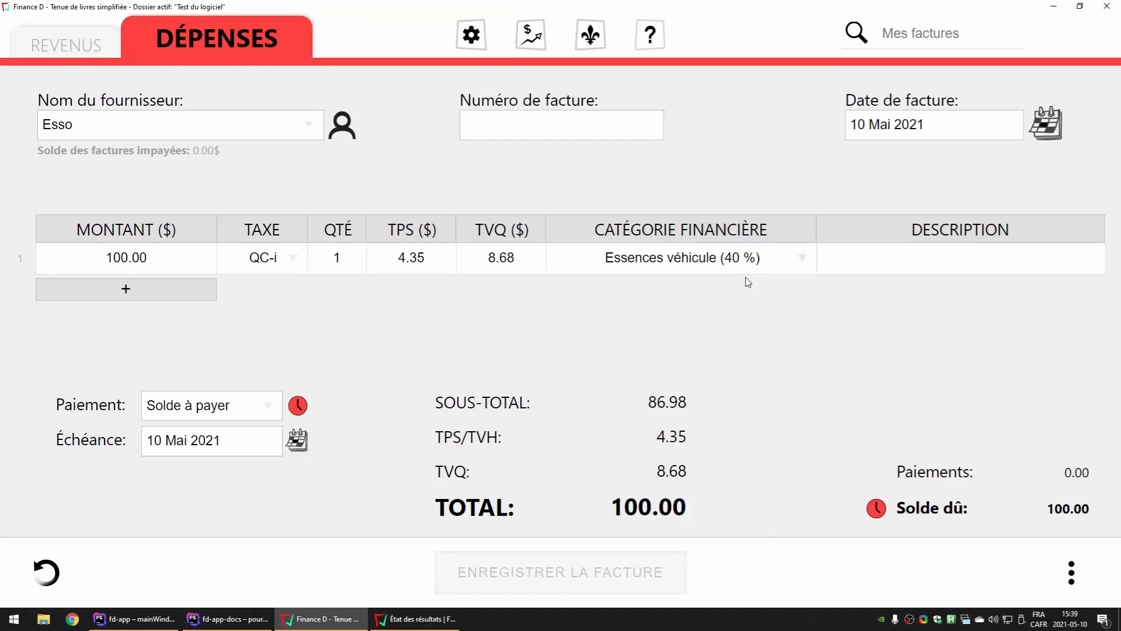
Open the expense categories list and search it for "vehic"
{"action": "left_click", "coordinate": [798, 228]}
{"action": "left_click", "coordinate": [768, 234]}
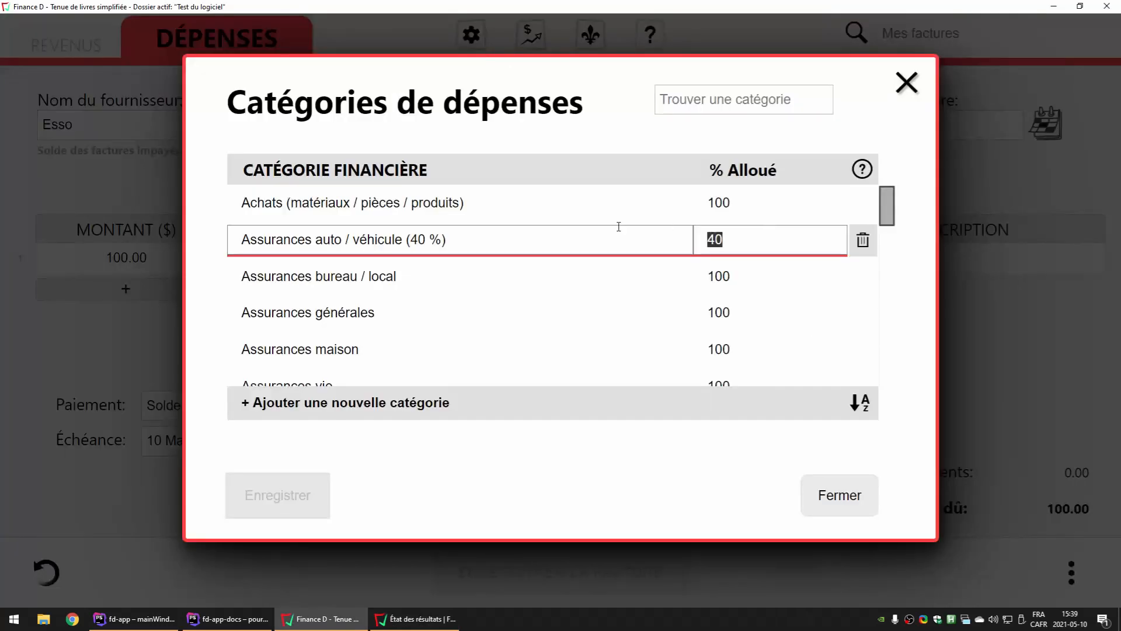
{"action": "left_click", "coordinate": [724, 99]}
{"action": "type", "text": "vehic"}
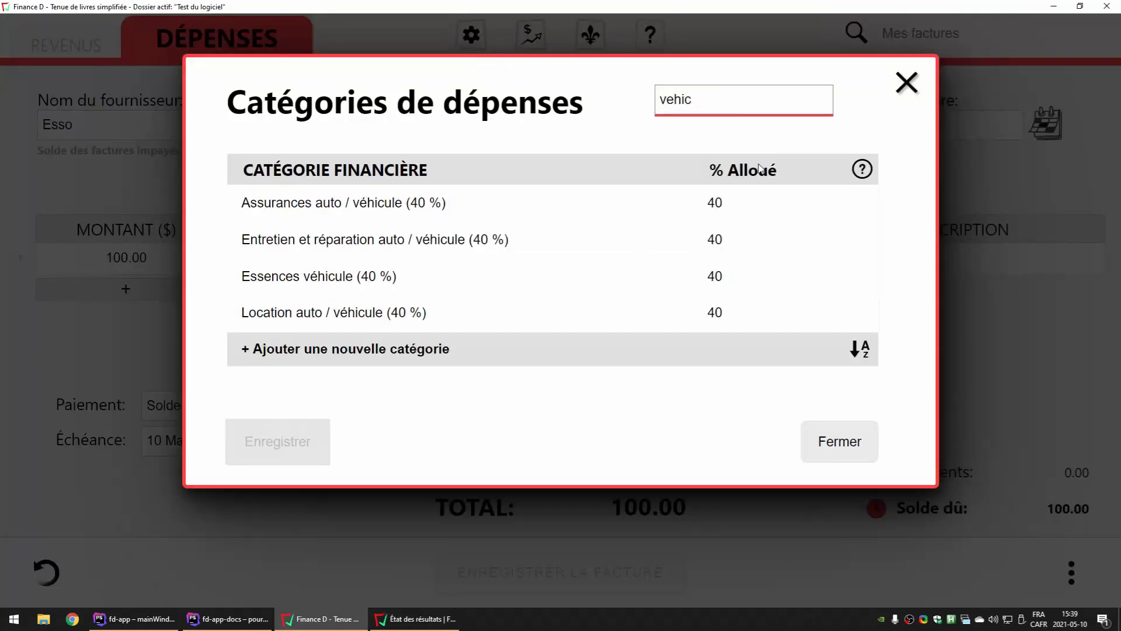
Set the allocated percentage of the four vehicle categories (insurance, maintenance and repair, fuel, rental) to 50 and save them
{"action": "left_click", "coordinate": [742, 203]}
{"action": "type", "text": "50"}
{"action": "left_click", "coordinate": [740, 246]}
{"action": "type", "text": "50"}
{"action": "left_click", "coordinate": [727, 283]}
{"action": "type", "text": "50"}
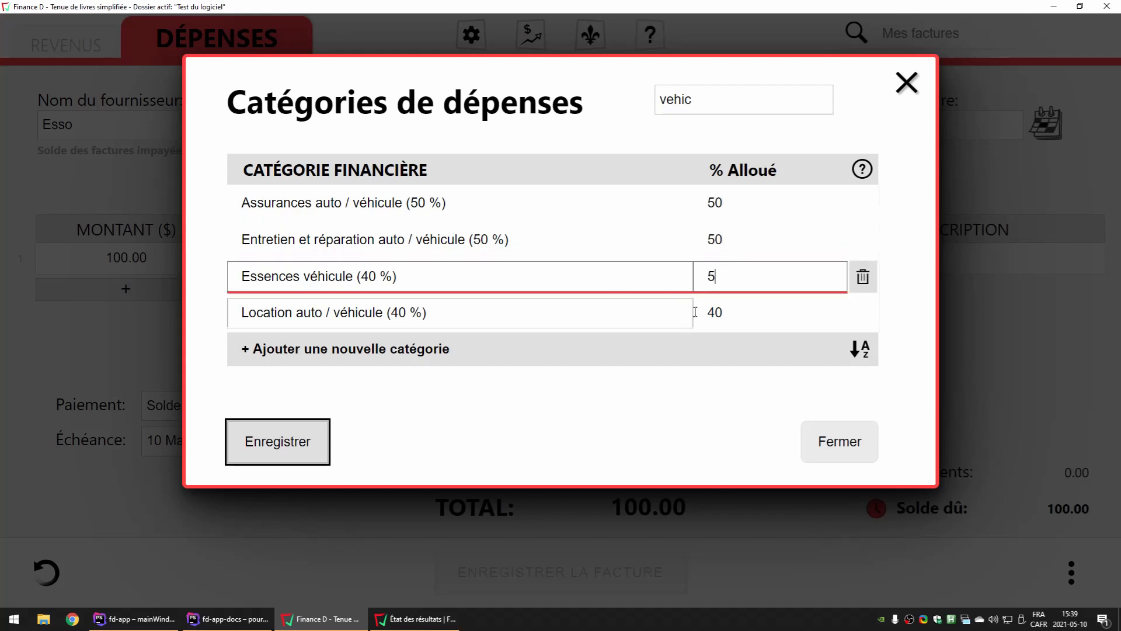
{"action": "left_click", "coordinate": [602, 305]}
{"action": "type", "text": "50"}
{"action": "left_click", "coordinate": [279, 442]}
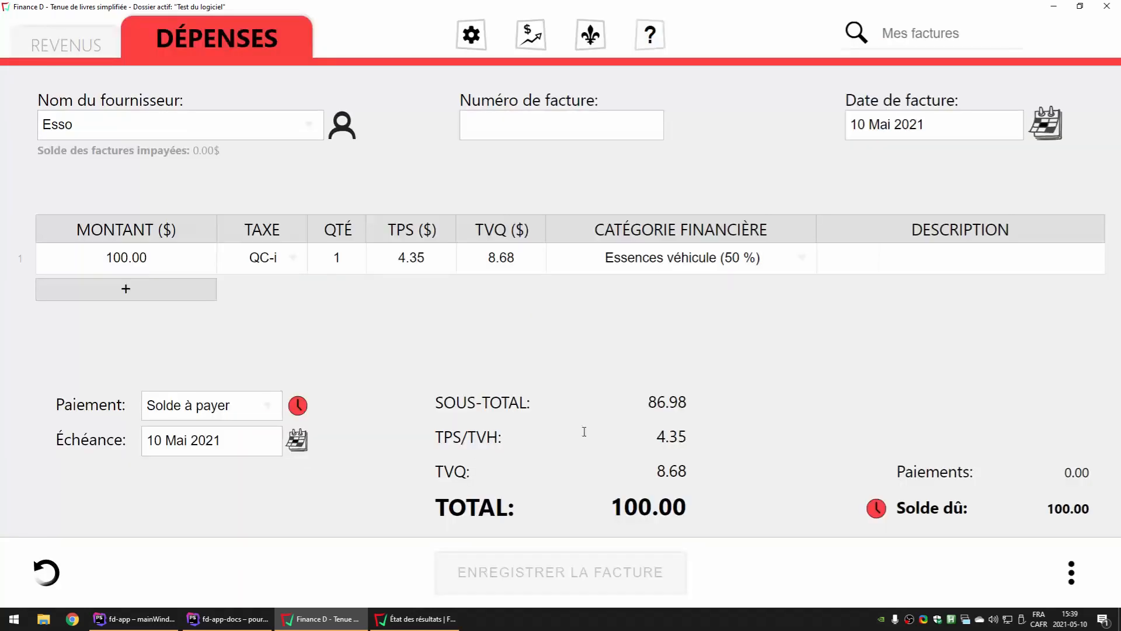